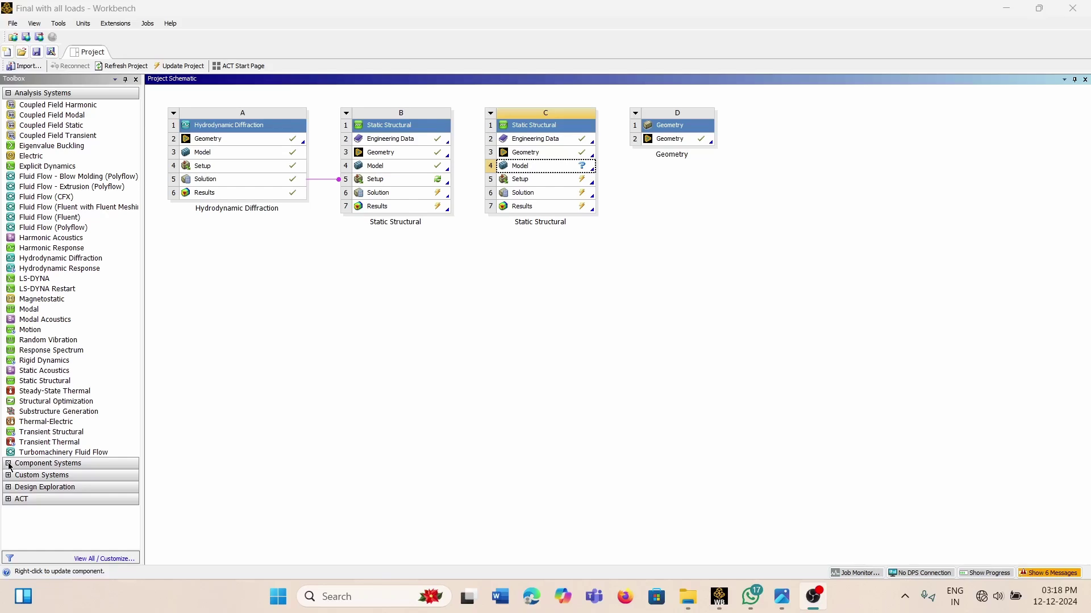
- Add a standalone Material Designer component system to the project schematic
{"action": "left_click", "coordinate": [8, 465]}
{"action": "scroll", "coordinate": [49, 495], "scroll_direction": "down", "scroll_amount": 1}
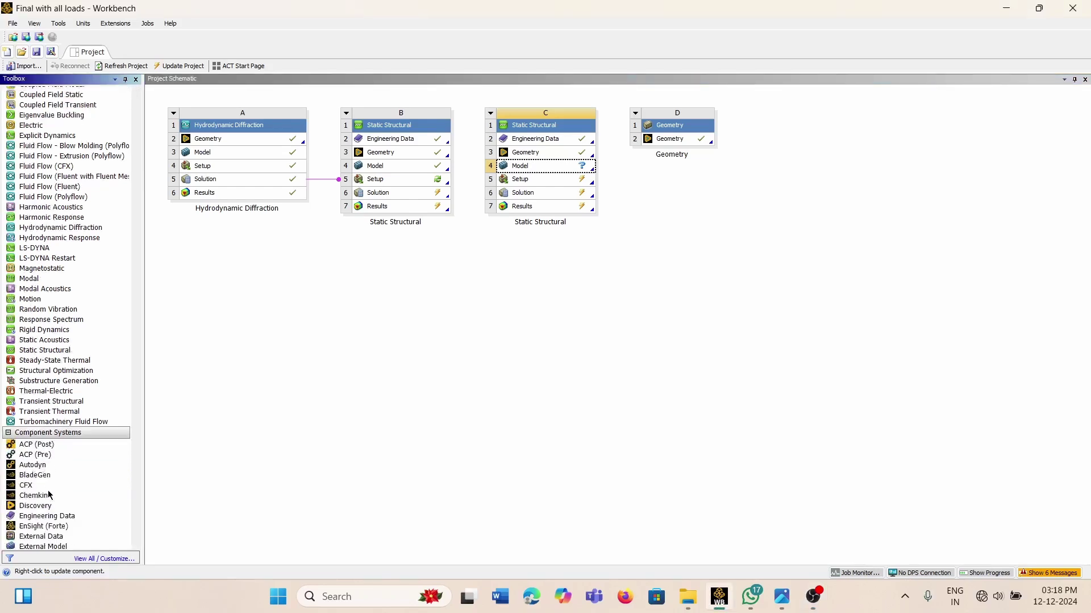
{"action": "scroll", "coordinate": [49, 496], "scroll_direction": "down", "scroll_amount": 7}
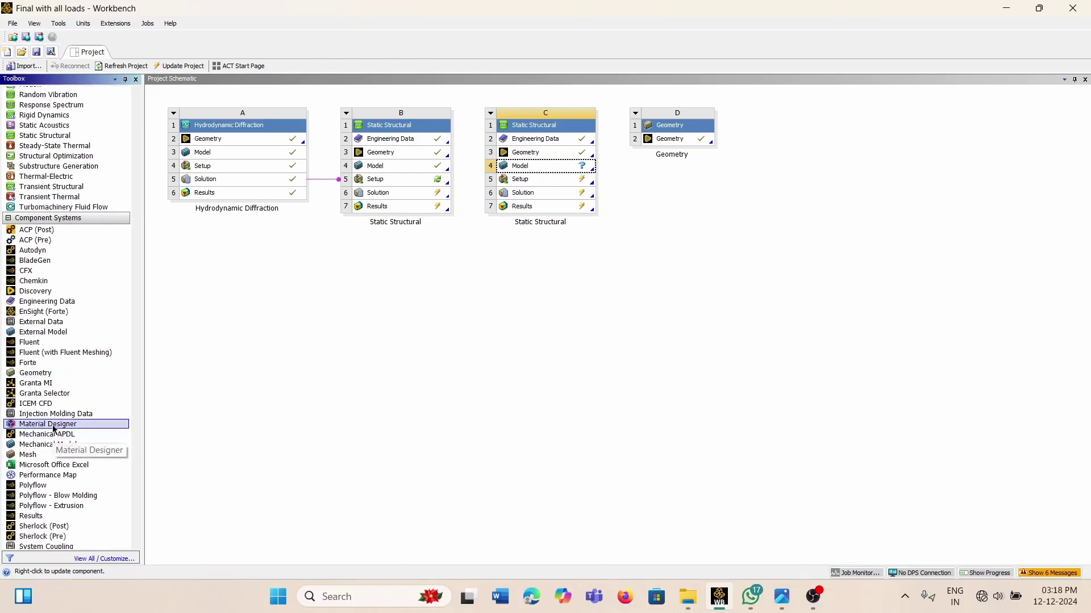
{"action": "double_click", "coordinate": [54, 429]}
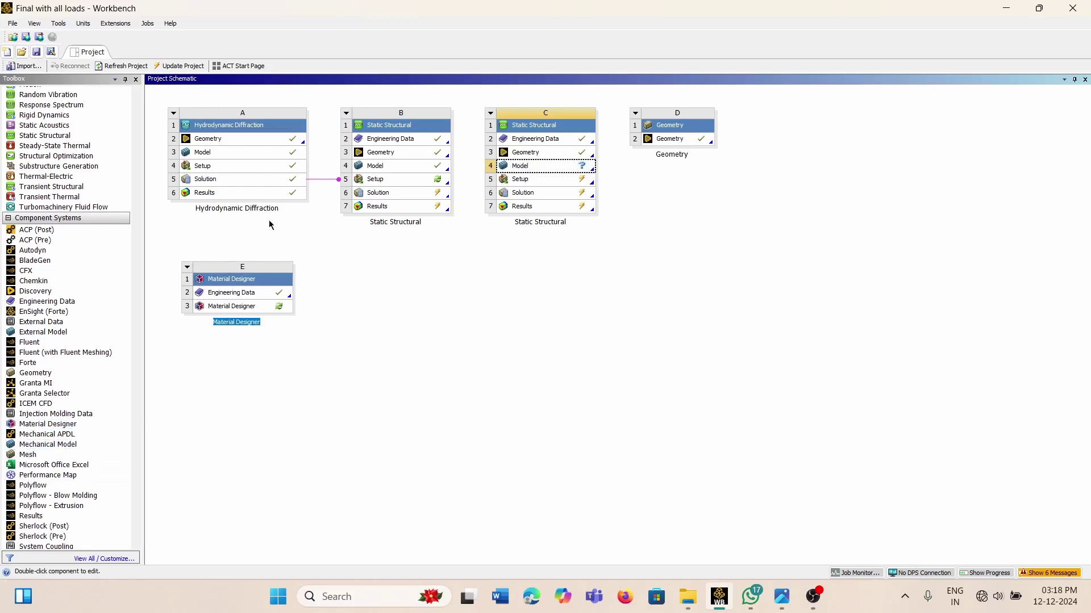
- Open the Material Designer system's engineering data and display the Composite Materials library
{"action": "double_click", "coordinate": [241, 293]}
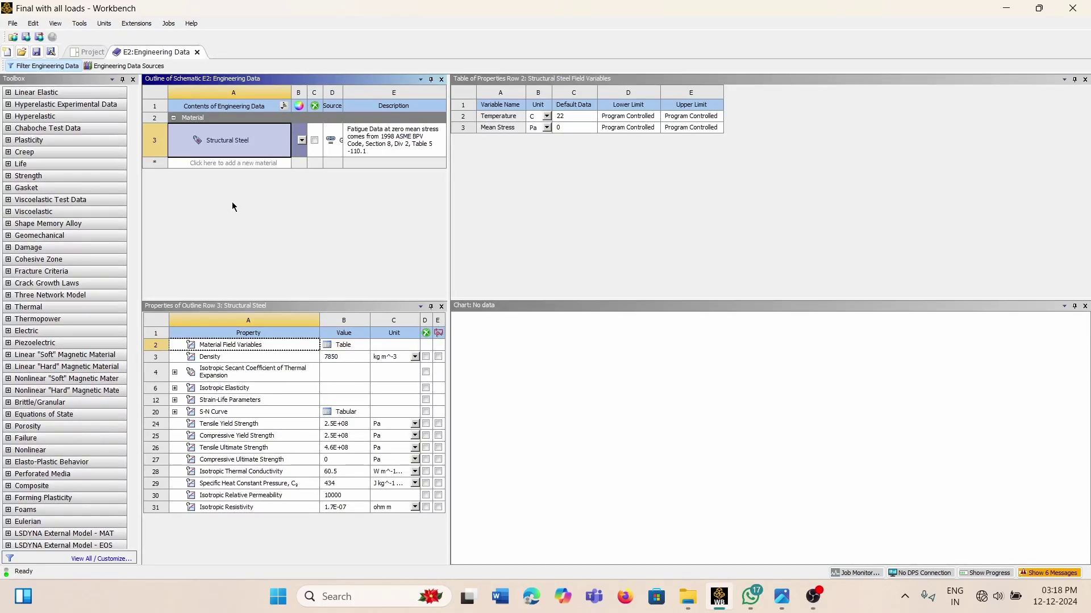
{"action": "left_click", "coordinate": [120, 66]}
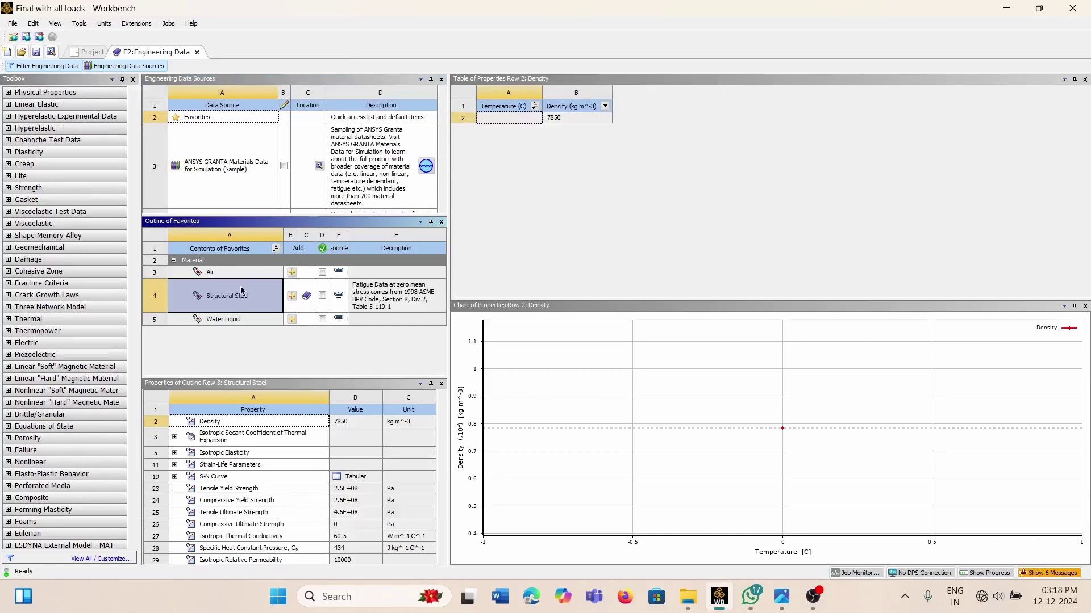
{"action": "scroll", "coordinate": [289, 178], "scroll_direction": "down", "scroll_amount": 3}
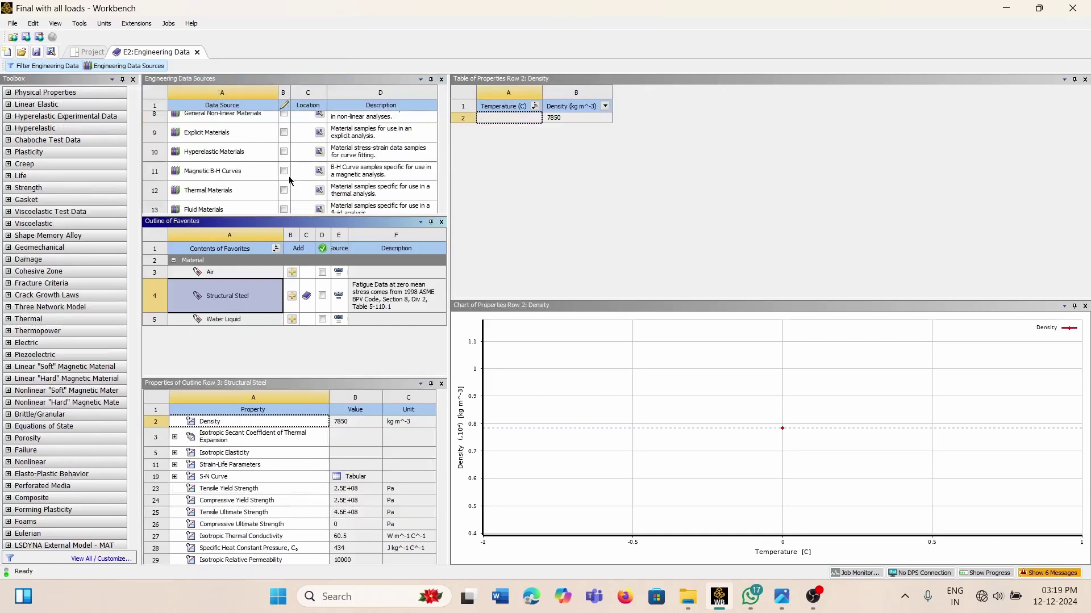
{"action": "scroll", "coordinate": [253, 172], "scroll_direction": "up", "scroll_amount": 1}
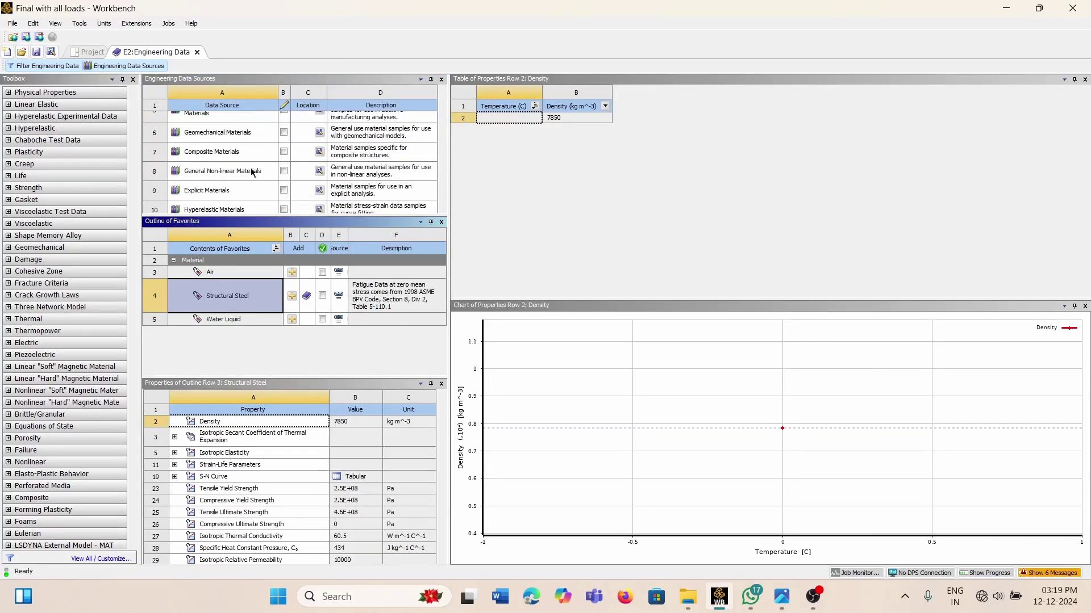
{"action": "left_click", "coordinate": [225, 152]}
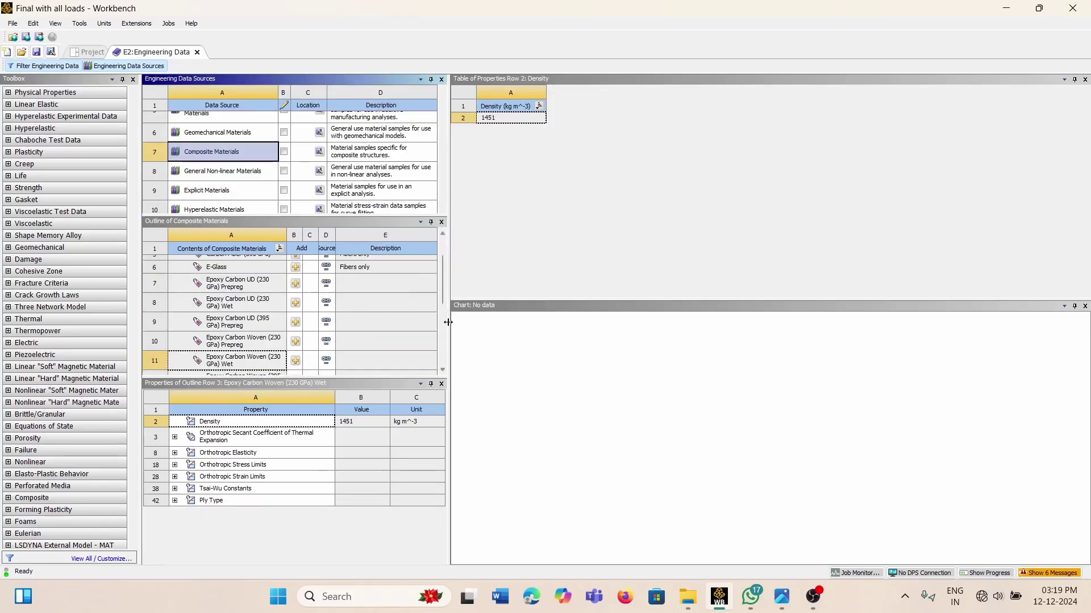
- Add Carbon Fiber (230 GPa) from the composite materials to the system's engineering data
{"action": "scroll", "coordinate": [439, 302], "scroll_direction": "up", "scroll_amount": 4}
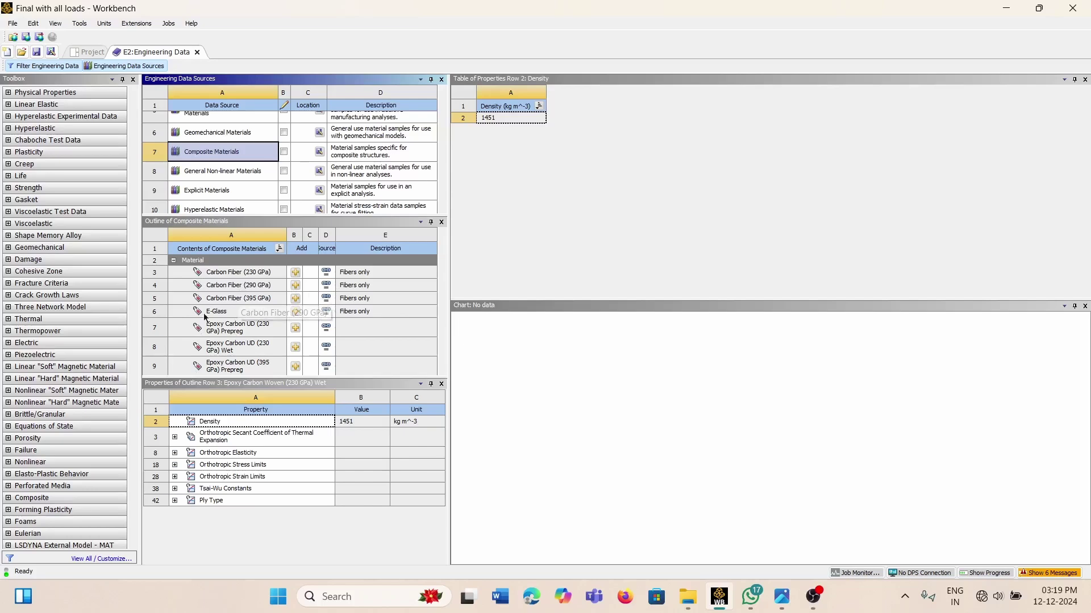
{"action": "left_click", "coordinate": [256, 335]}
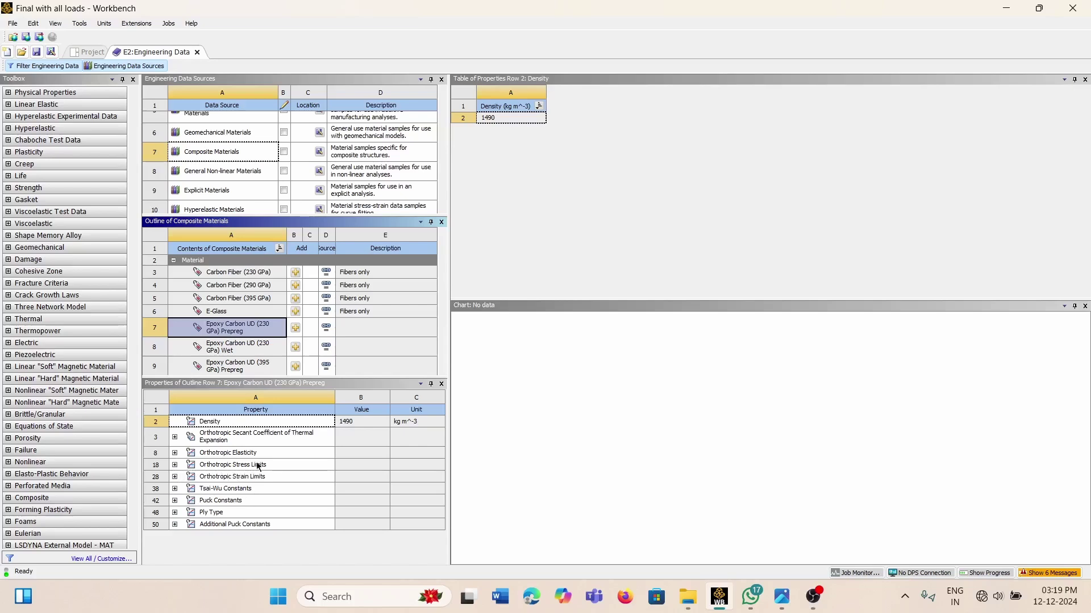
{"action": "left_click", "coordinate": [247, 275]}
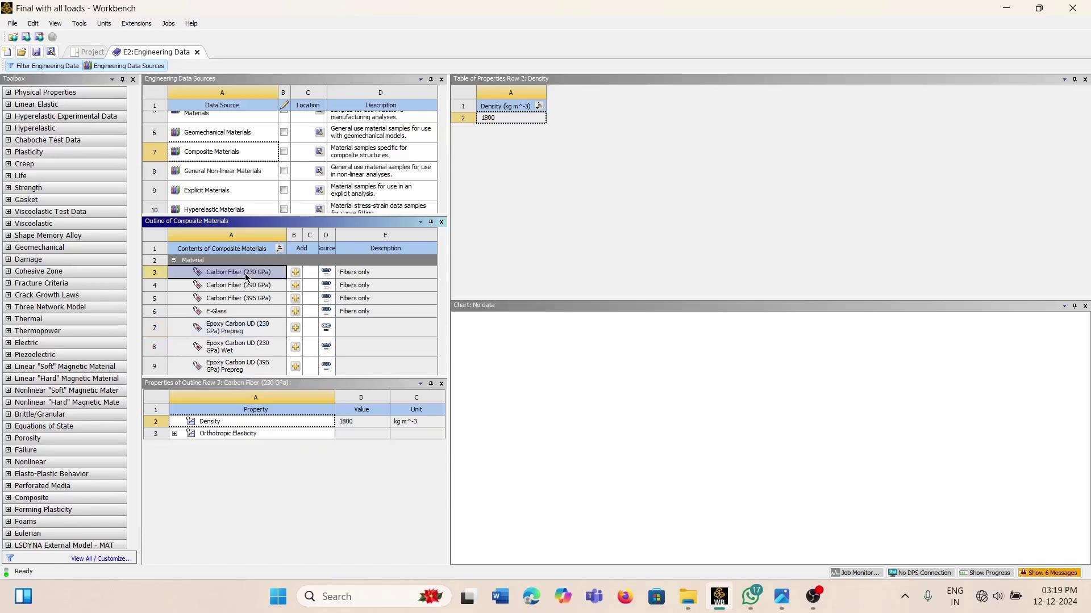
{"action": "left_click", "coordinate": [296, 274]}
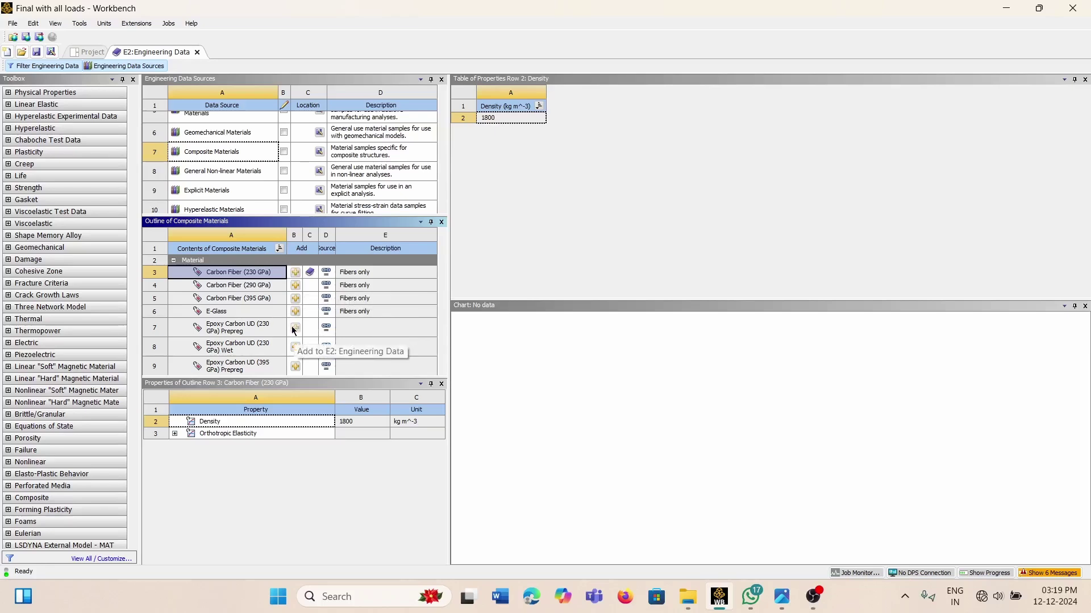
- Add Resin Epoxy from the composite materials to the engineering data and close the library sources view
{"action": "scroll", "coordinate": [271, 331], "scroll_direction": "down", "scroll_amount": 1}
{"action": "scroll", "coordinate": [270, 331], "scroll_direction": "down", "scroll_amount": 3}
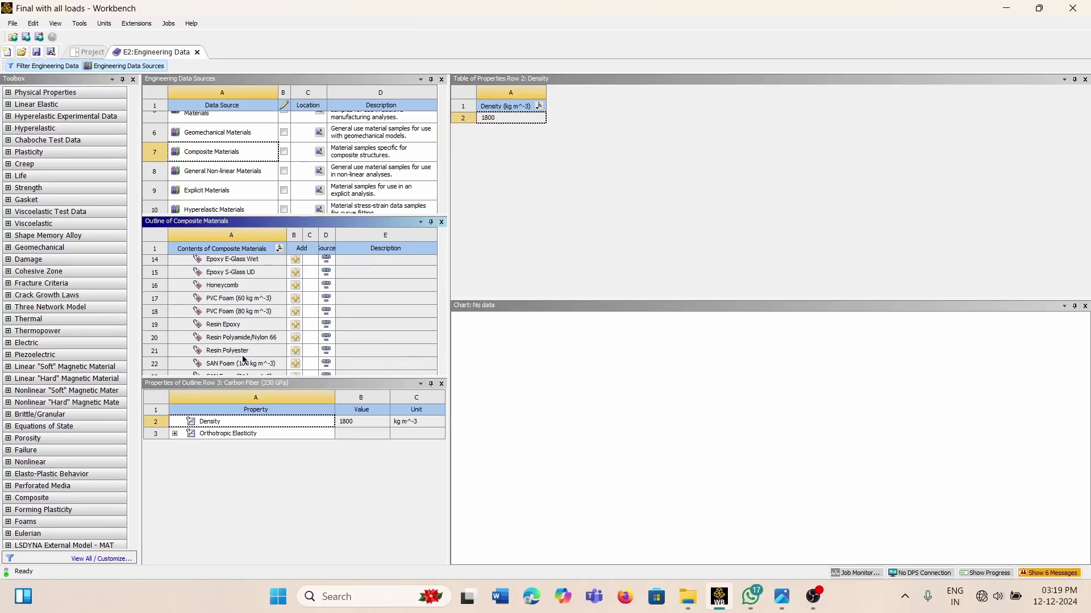
{"action": "scroll", "coordinate": [299, 323], "scroll_direction": "up", "scroll_amount": 4}
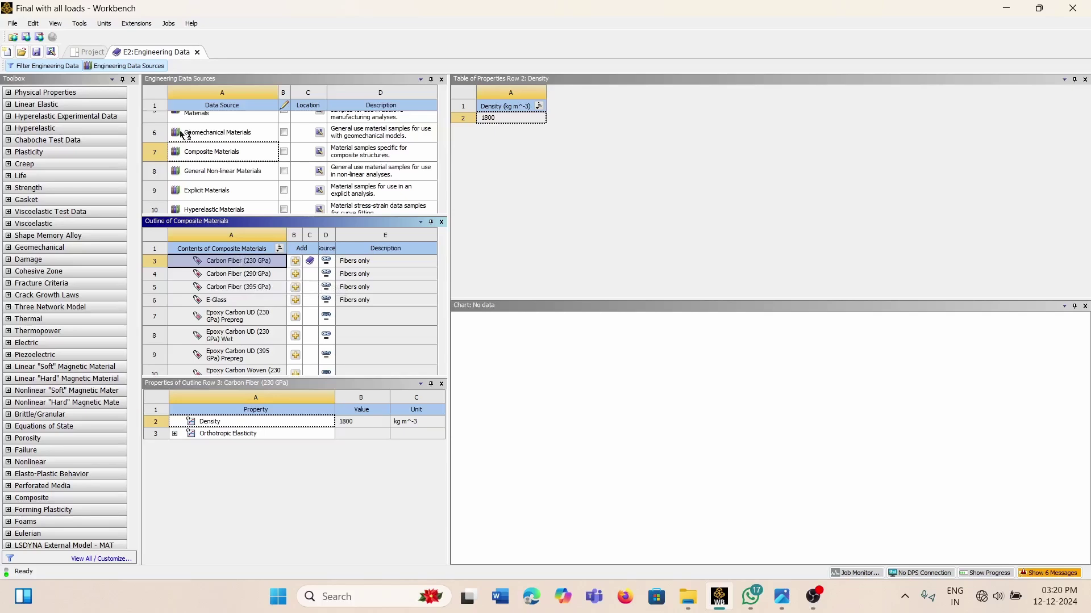
{"action": "left_click", "coordinate": [142, 69]}
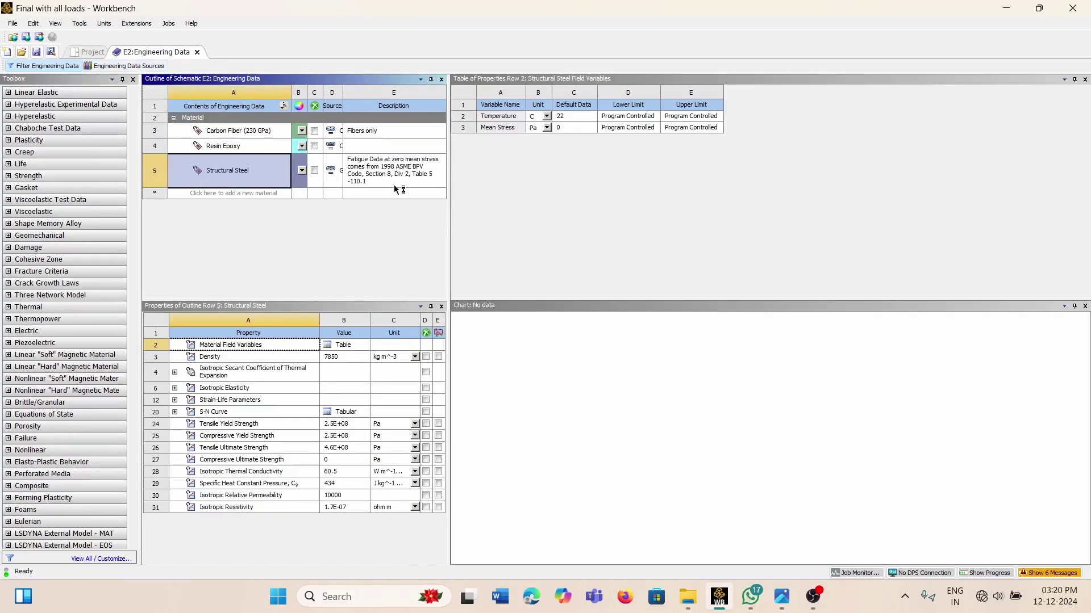
- Examine the properties of Carbon Fiber (230 GPa) and Resin Epoxy in the engineering data
{"action": "left_click", "coordinate": [219, 131]}
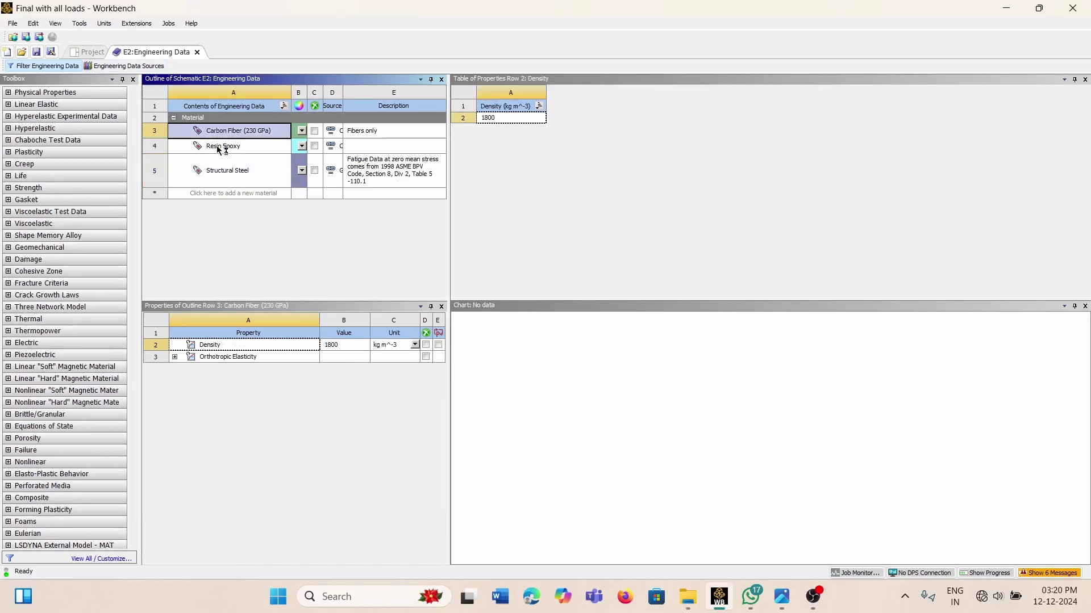
{"action": "left_click", "coordinate": [219, 147]}
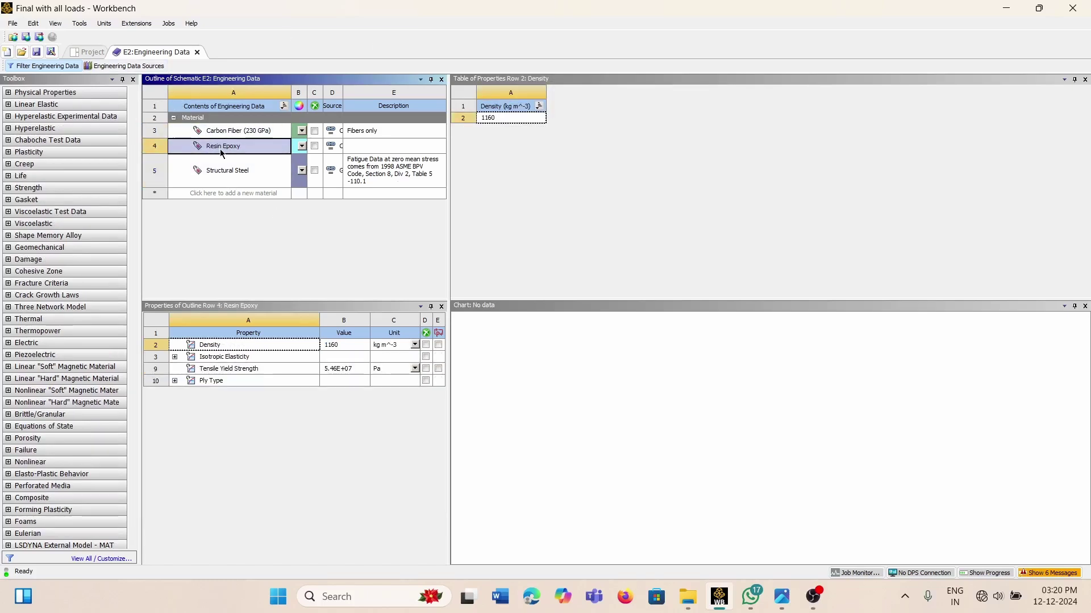
{"action": "left_click", "coordinate": [227, 131]}
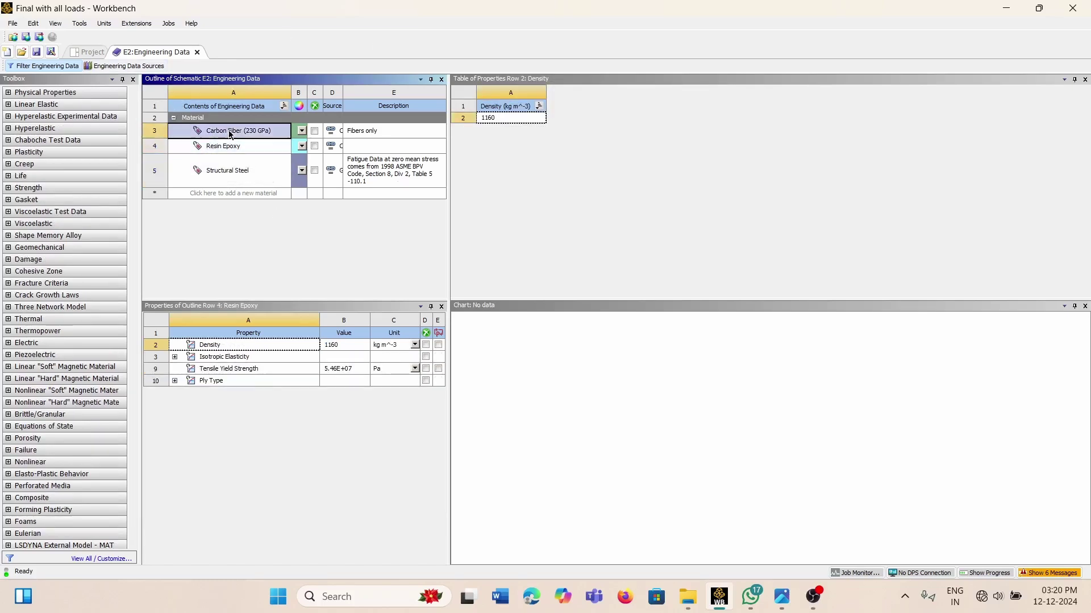
- Open the Material Designer cell from the project schematic and choose the Woven Composite model type
{"action": "left_click", "coordinate": [197, 52]}
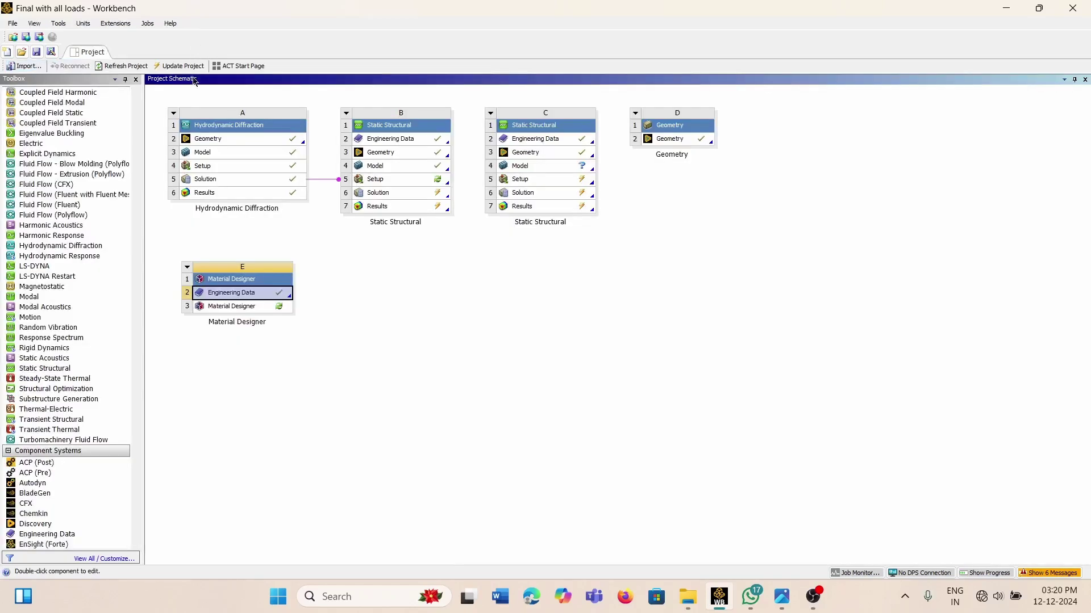
{"action": "double_click", "coordinate": [244, 306]}
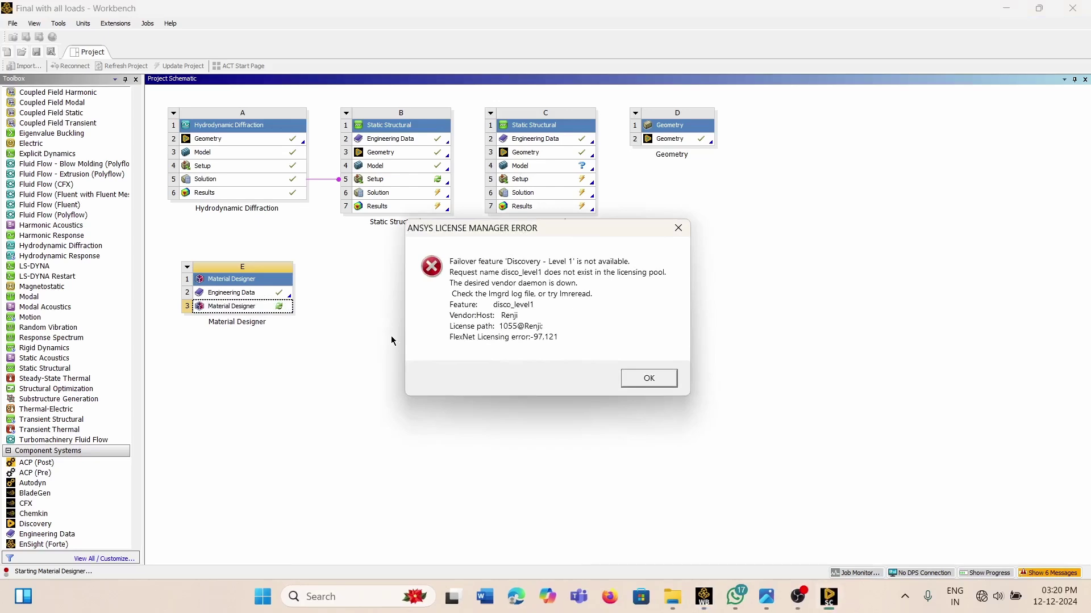
{"action": "left_click", "coordinate": [649, 378]}
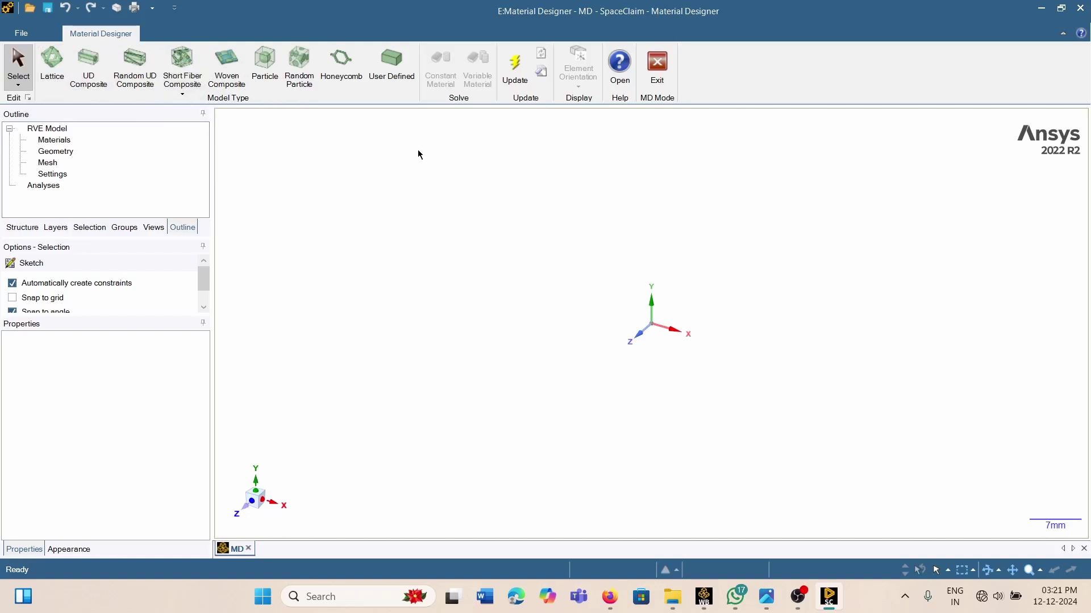
{"action": "left_click", "coordinate": [232, 82]}
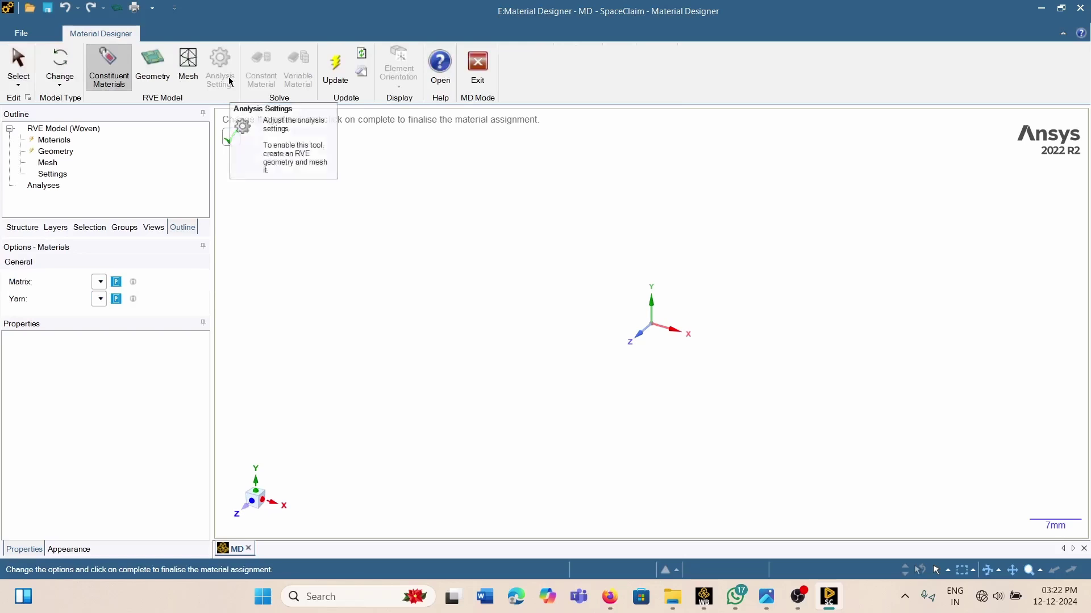
- Set Resin Epoxy as both the matrix and the yarn material of the woven model, and finalise the material assignment
{"action": "left_click", "coordinate": [54, 140]}
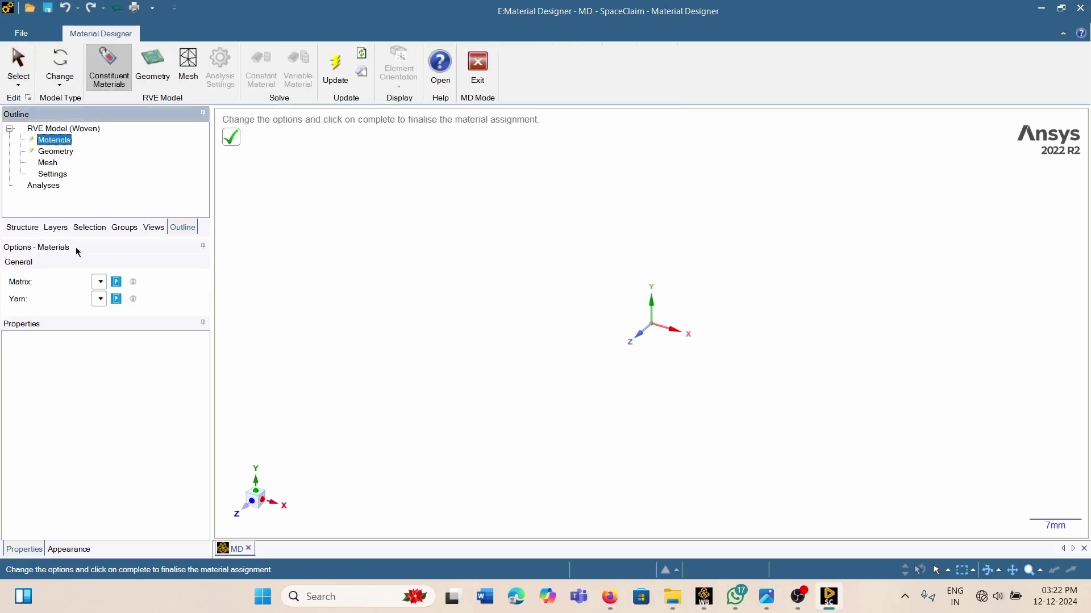
{"action": "left_click", "coordinate": [106, 284]}
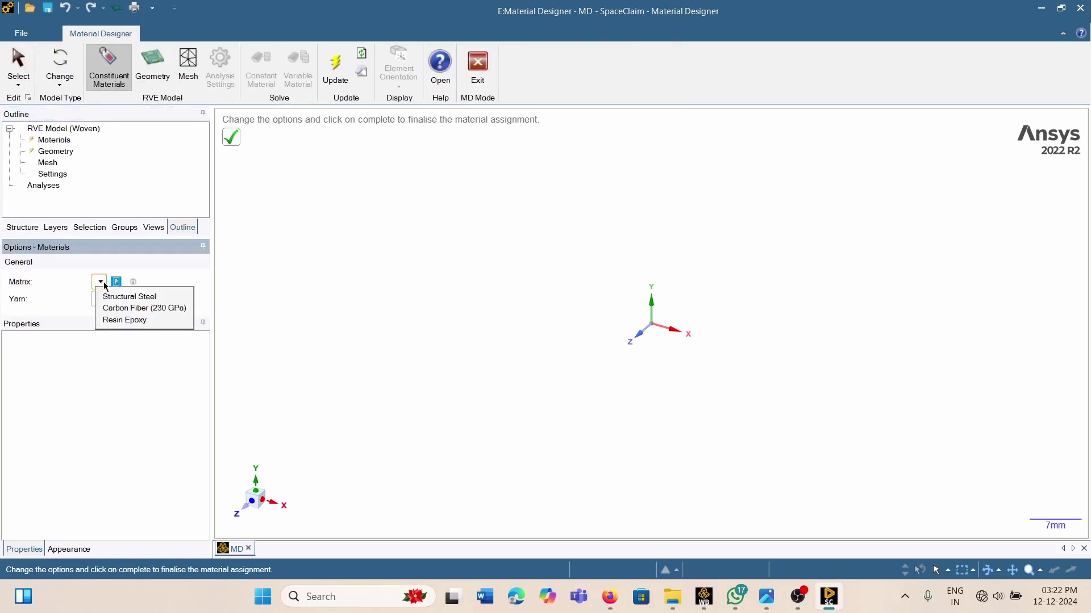
{"action": "left_click", "coordinate": [122, 319]}
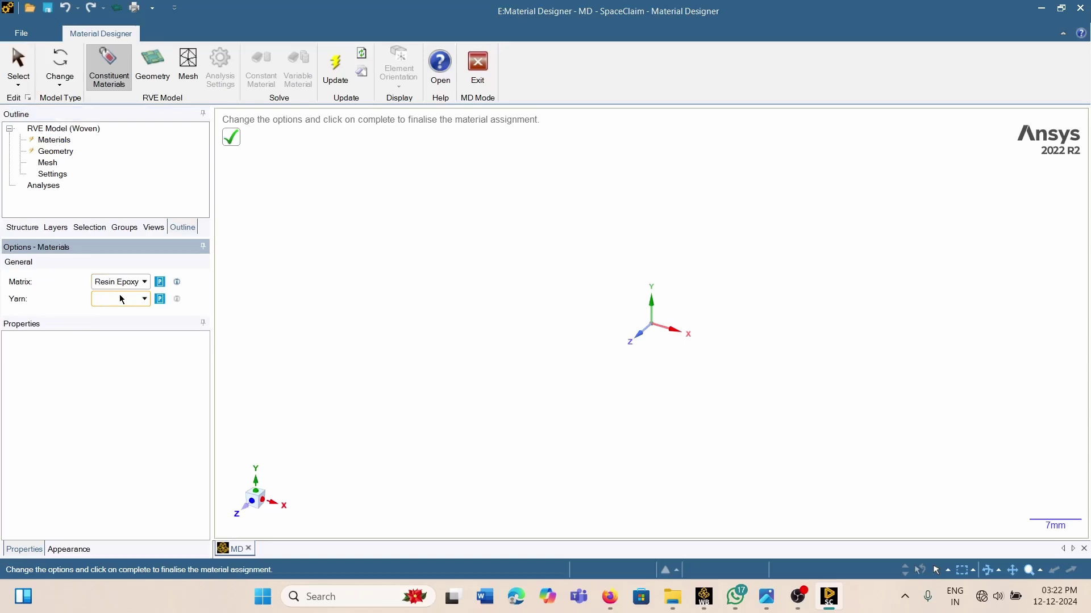
{"action": "left_click", "coordinate": [144, 301]}
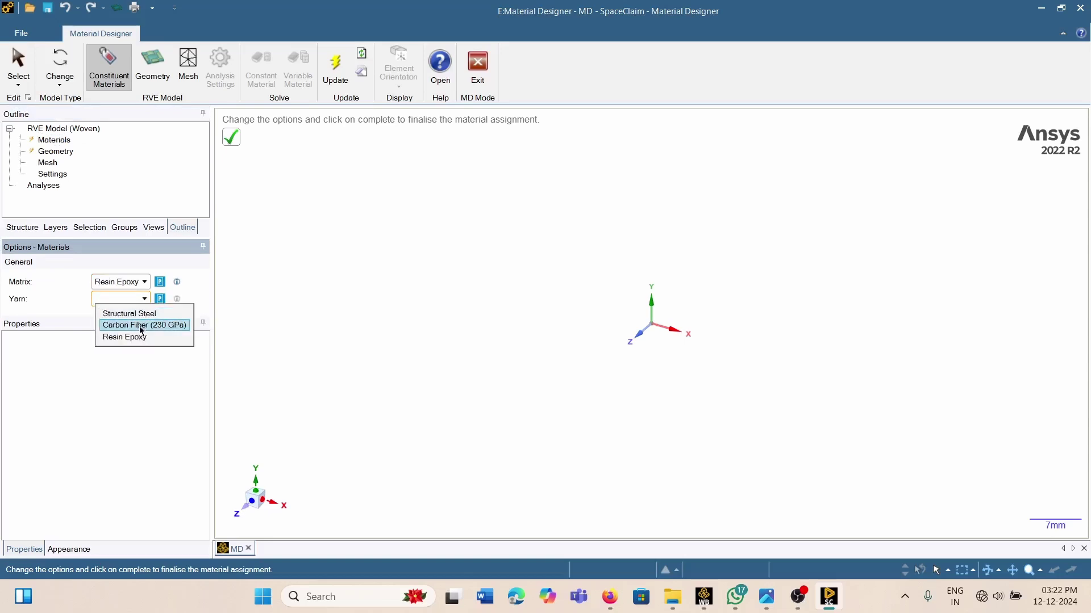
{"action": "left_click", "coordinate": [142, 326]}
{"action": "scroll", "coordinate": [104, 293], "scroll_direction": "down", "scroll_amount": 1}
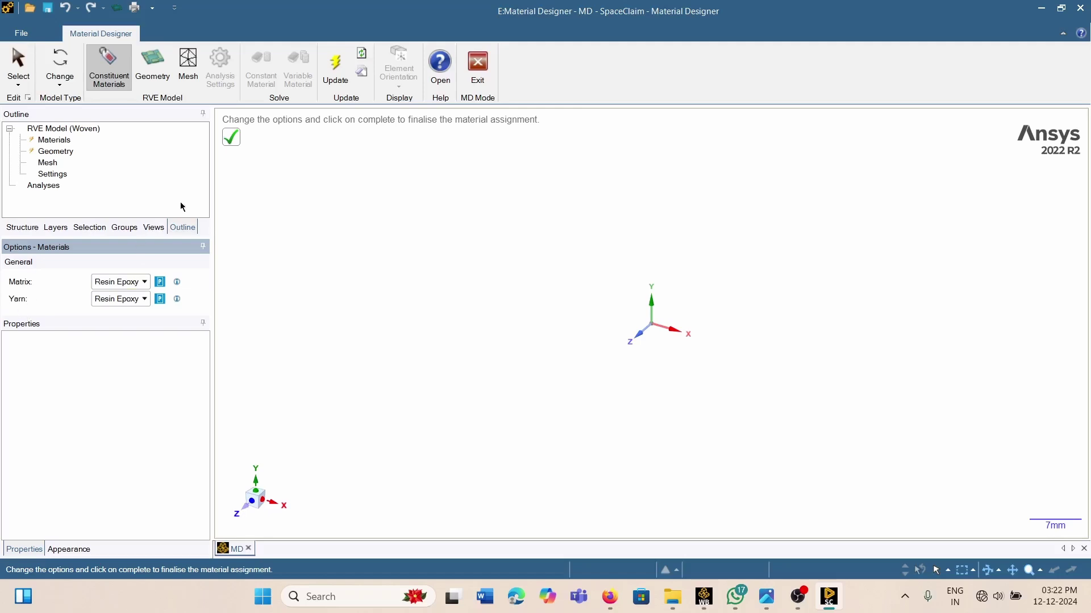
{"action": "left_click", "coordinate": [233, 142]}
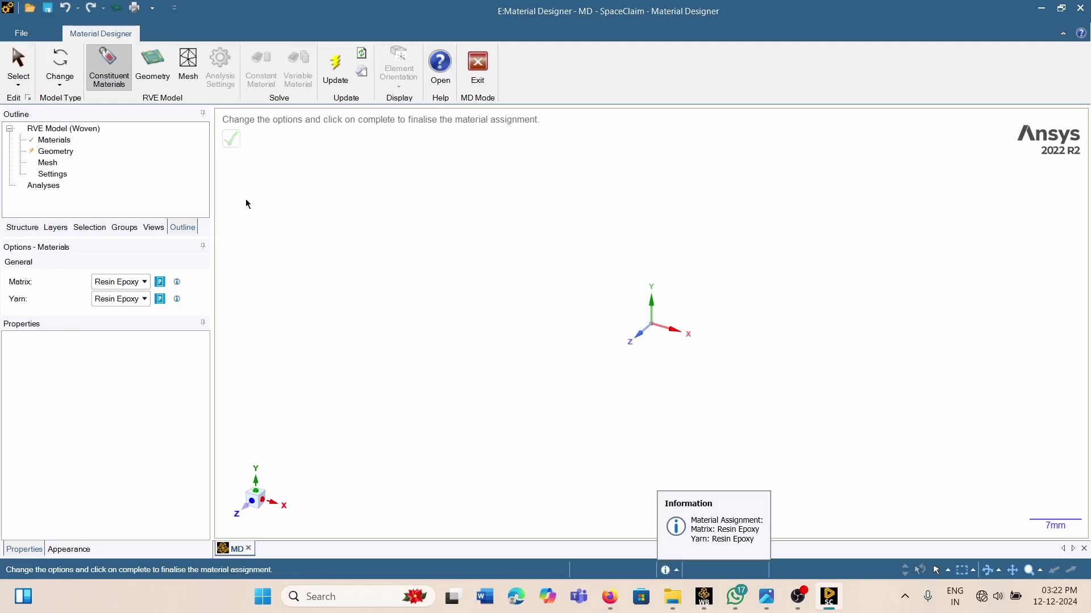
- Examine the woven composite geometry options, from weaving type and volume fractions to fabric thickness, repeat count and algorithm
{"action": "left_click", "coordinate": [51, 152]}
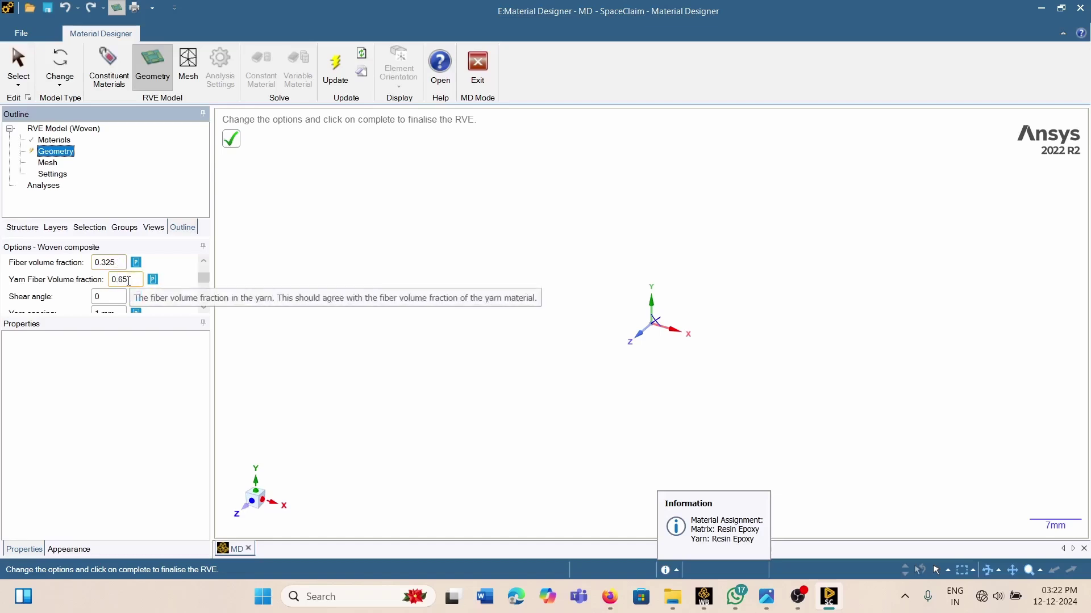
{"action": "scroll", "coordinate": [52, 288], "scroll_direction": "down", "scroll_amount": 5}
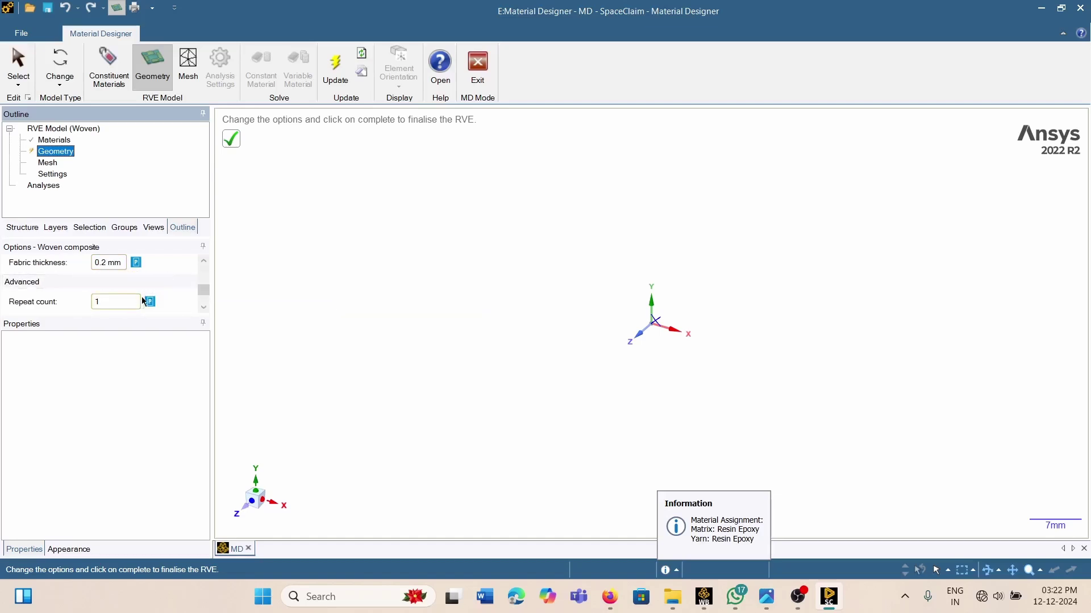
{"action": "scroll", "coordinate": [187, 285], "scroll_direction": "down", "scroll_amount": 2}
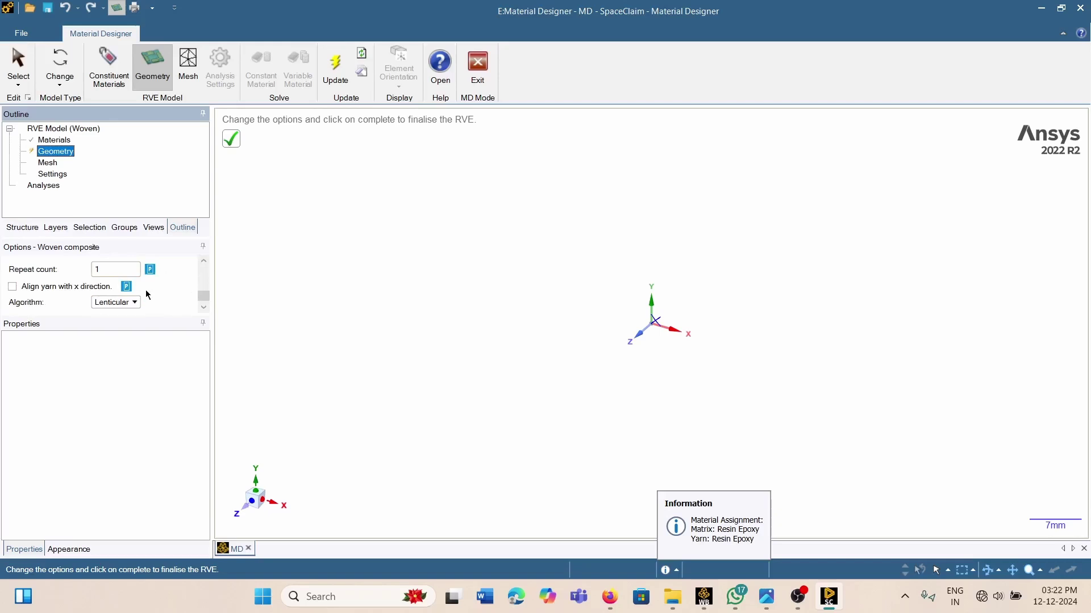
{"action": "scroll", "coordinate": [146, 282], "scroll_direction": "up", "scroll_amount": 5}
{"action": "scroll", "coordinate": [143, 279], "scroll_direction": "down", "scroll_amount": 5}
{"action": "left_click", "coordinate": [192, 279]}
{"action": "scroll", "coordinate": [149, 293], "scroll_direction": "up", "scroll_amount": 5}
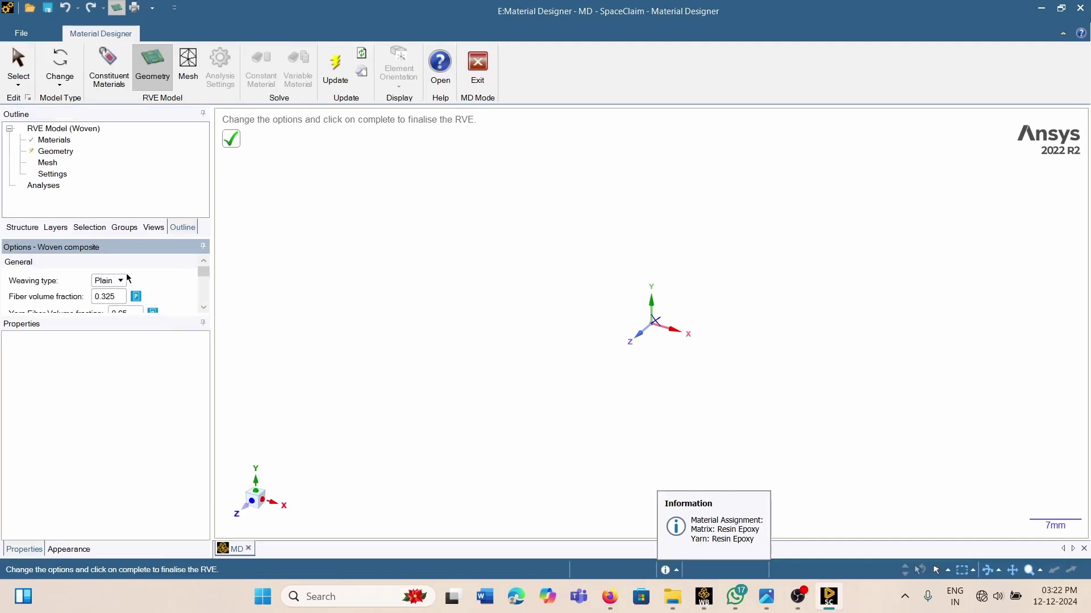
- Generate the woven composite RVE geometry with the existing plain-weave options
{"action": "left_click", "coordinate": [62, 153]}
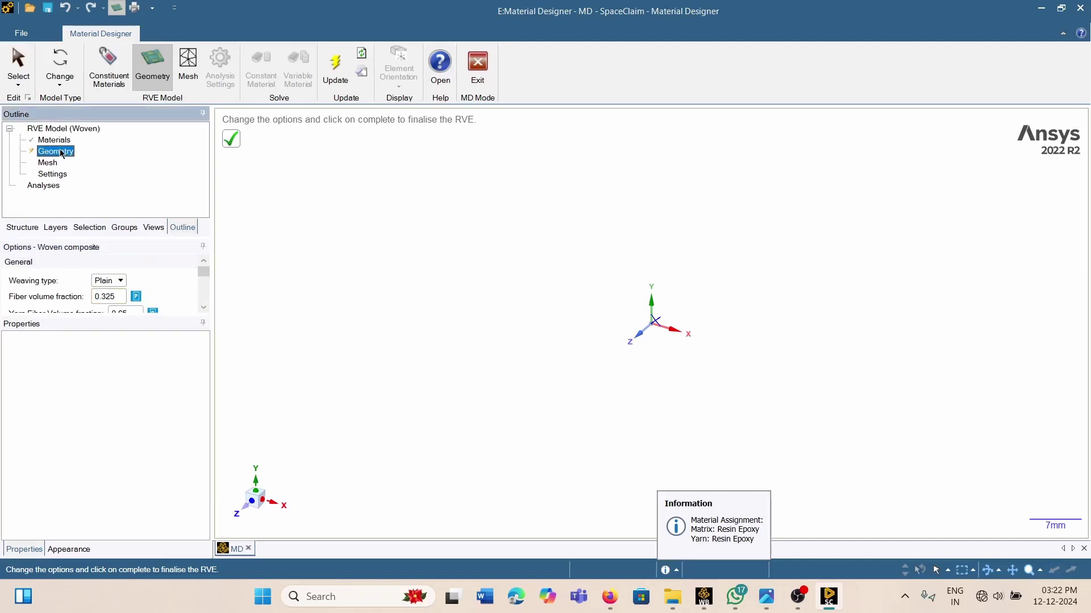
{"action": "right_click", "coordinate": [62, 153]}
{"action": "left_click", "coordinate": [91, 170]}
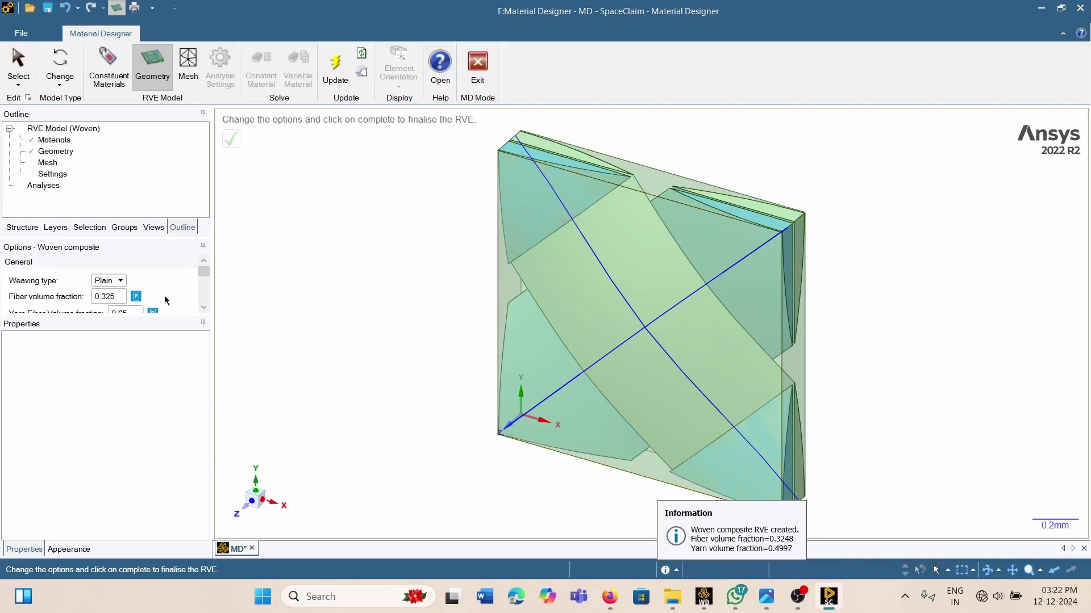
{"action": "scroll", "coordinate": [165, 295], "scroll_direction": "down", "scroll_amount": 3}
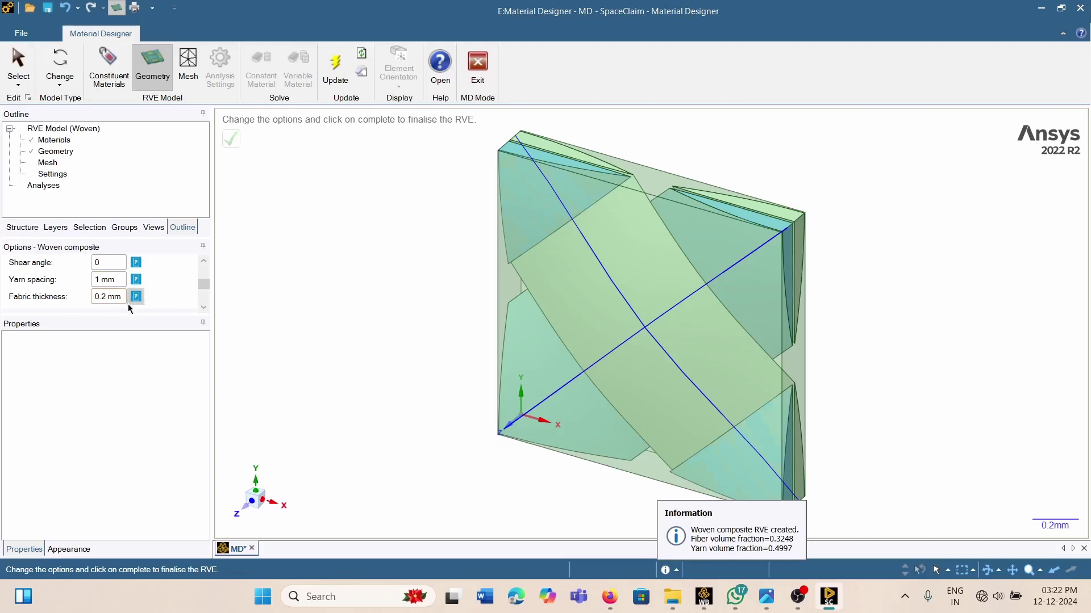
- Generate the mesh of the woven RVE with the existing mesh options
{"action": "scroll", "coordinate": [125, 278], "scroll_direction": "up", "scroll_amount": 3}
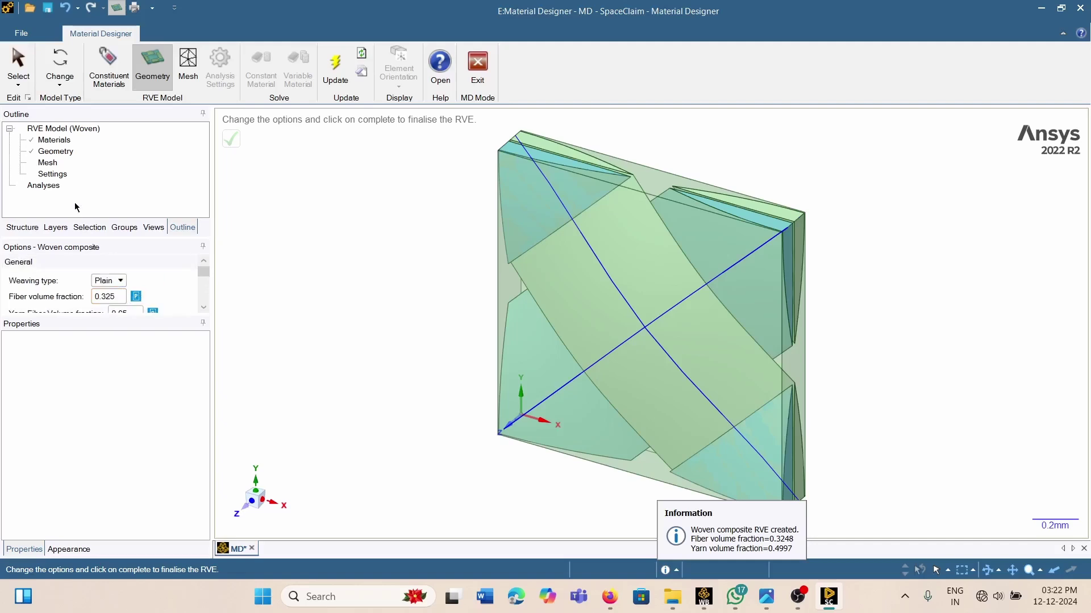
{"action": "left_click", "coordinate": [68, 162]}
{"action": "right_click", "coordinate": [55, 163]}
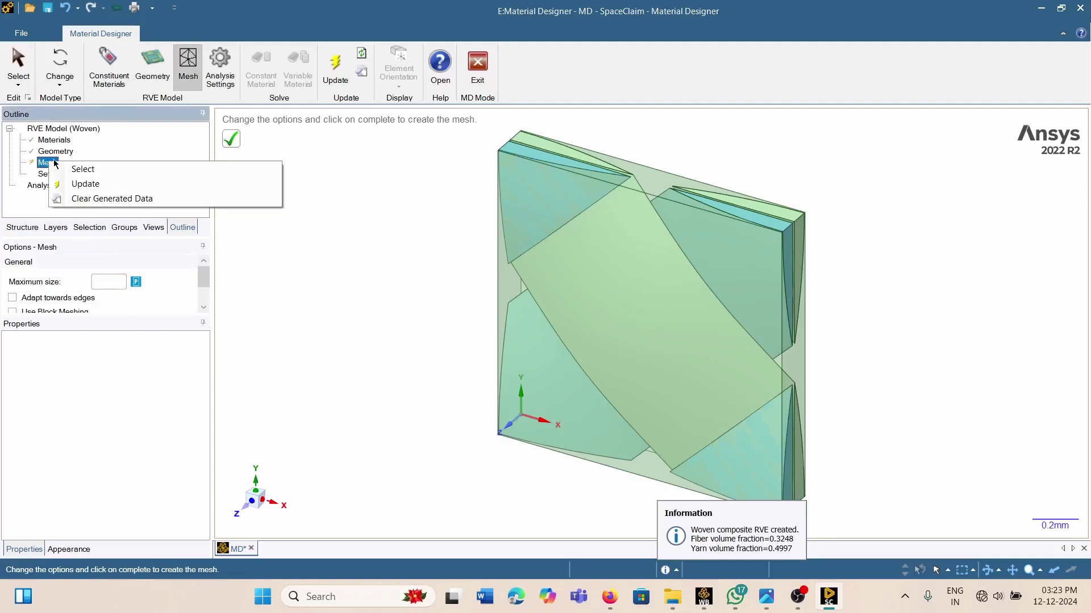
{"action": "left_click", "coordinate": [66, 184]}
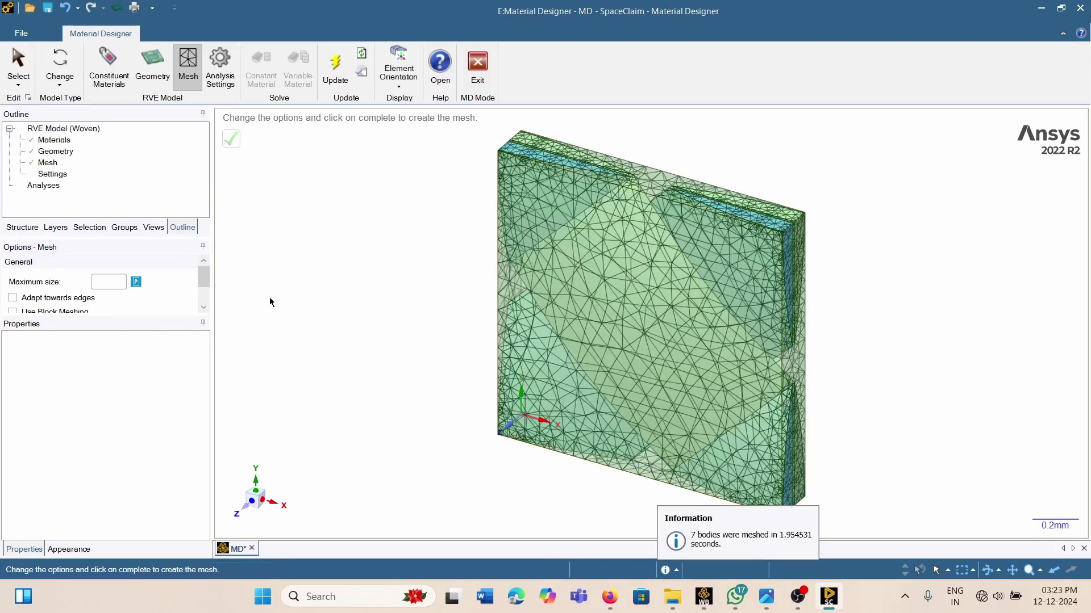
- Open the RVE analysis settings and choose Orthotropic as the type of anisotropy
{"action": "left_click", "coordinate": [56, 177]}
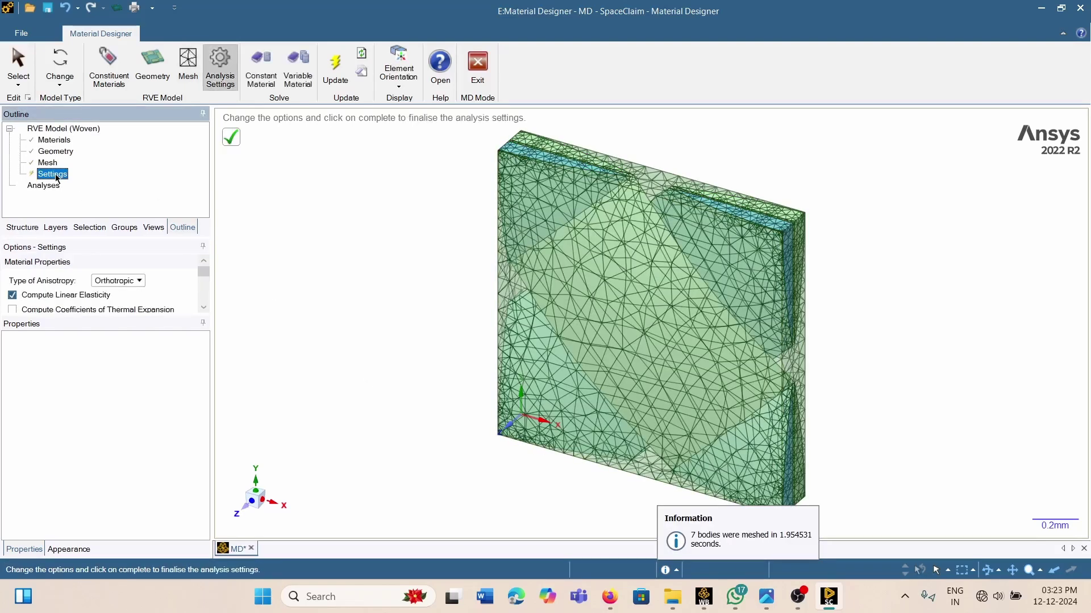
{"action": "left_click", "coordinate": [202, 274]}
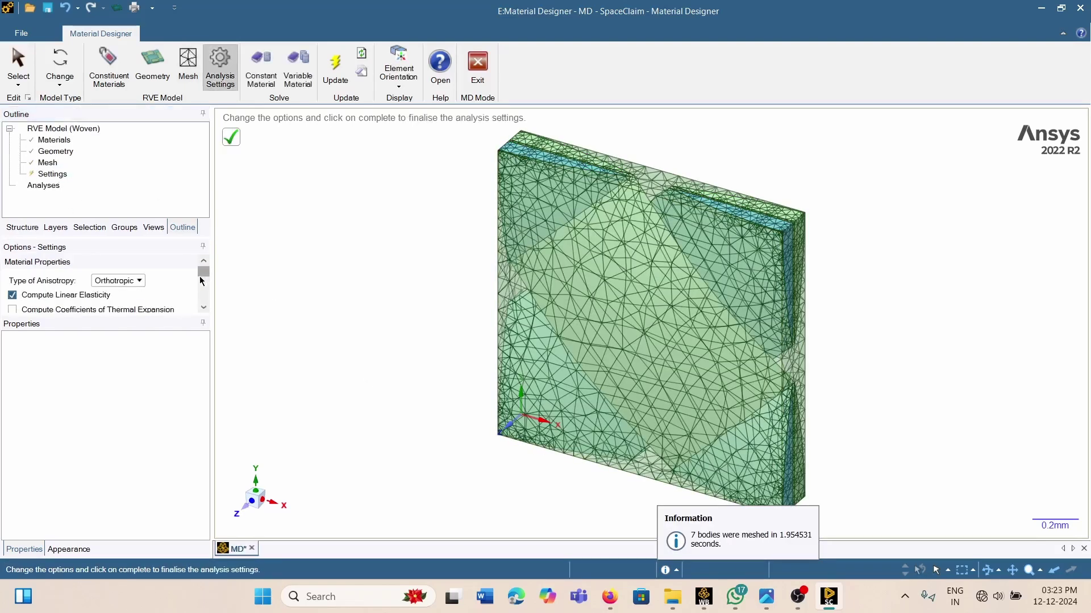
{"action": "left_click", "coordinate": [140, 281]}
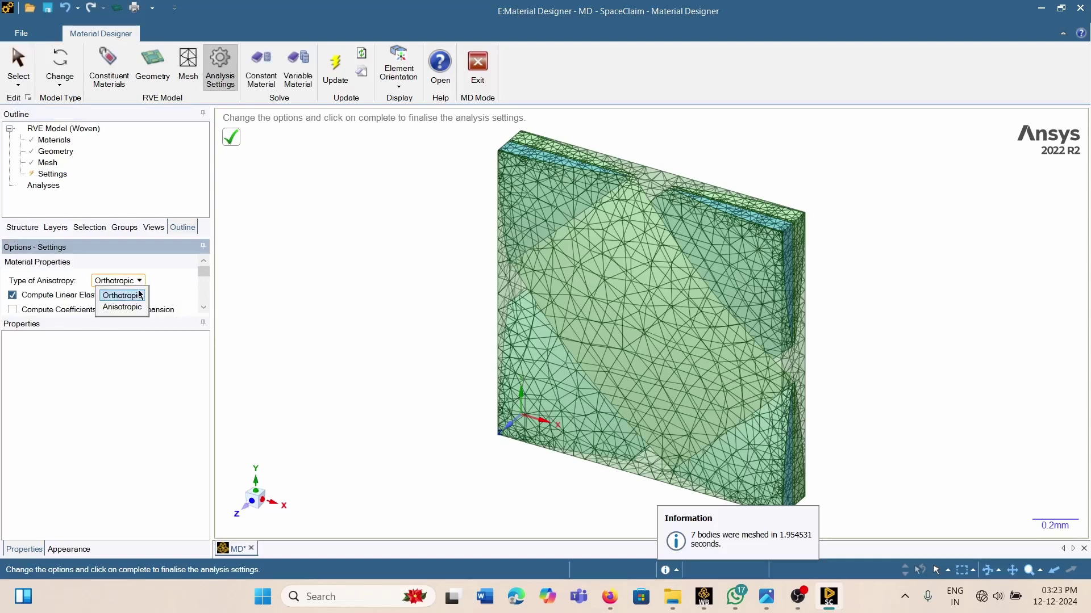
{"action": "left_click", "coordinate": [138, 295]}
- Review the remaining analysis settings, from computed material properties to temperature, and finalise them with only linear elasticity computed
{"action": "left_click", "coordinate": [204, 308]}
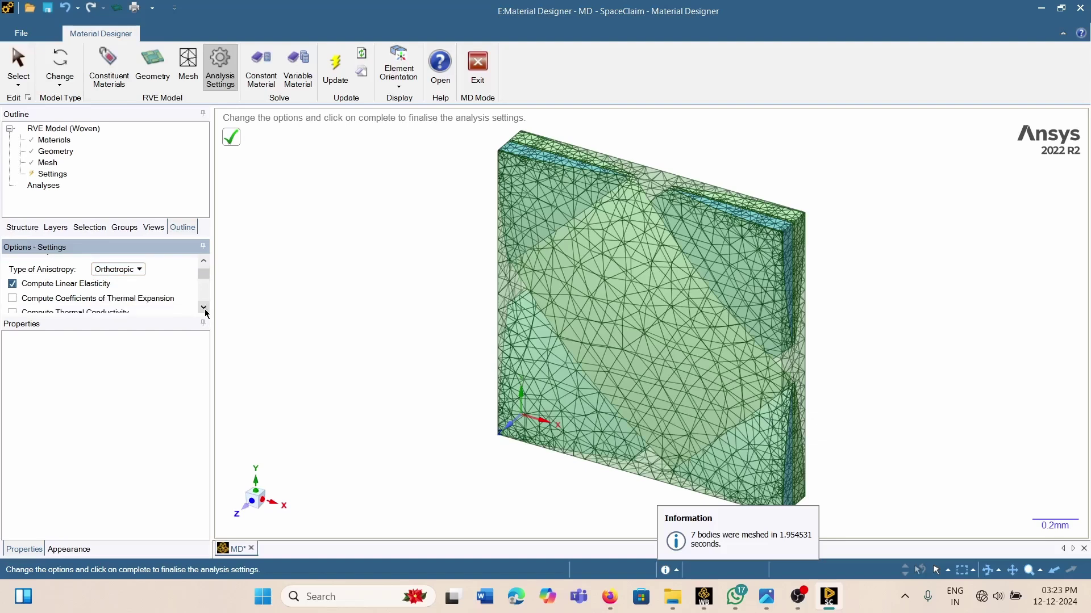
{"action": "left_click", "coordinate": [204, 307]}
{"action": "left_click_drag", "start_coordinate": [205, 277], "coordinate": [206, 267]}
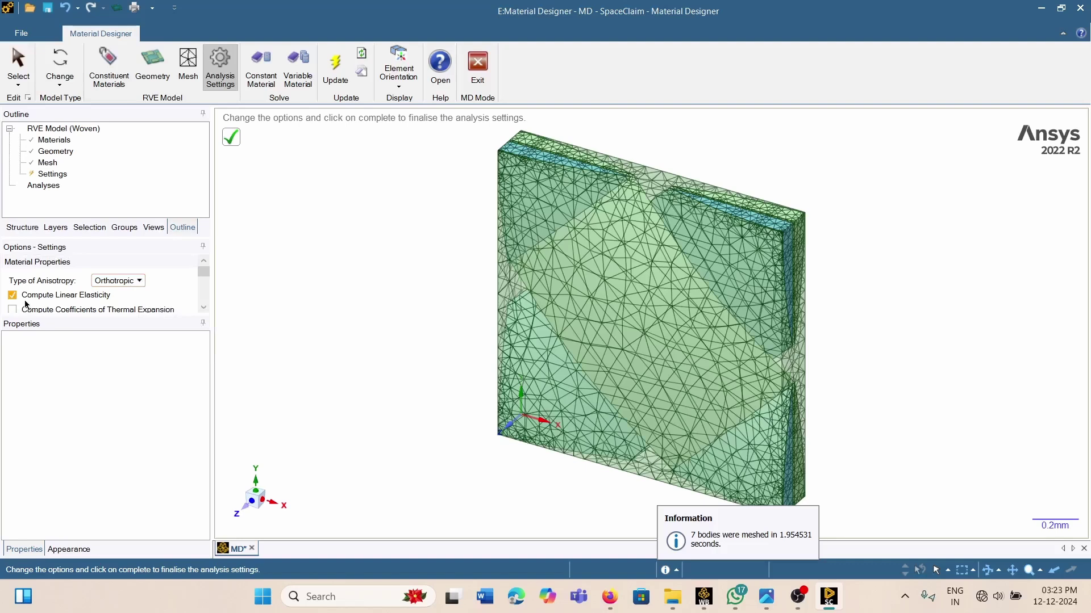
{"action": "scroll", "coordinate": [25, 305], "scroll_direction": "down", "scroll_amount": 2}
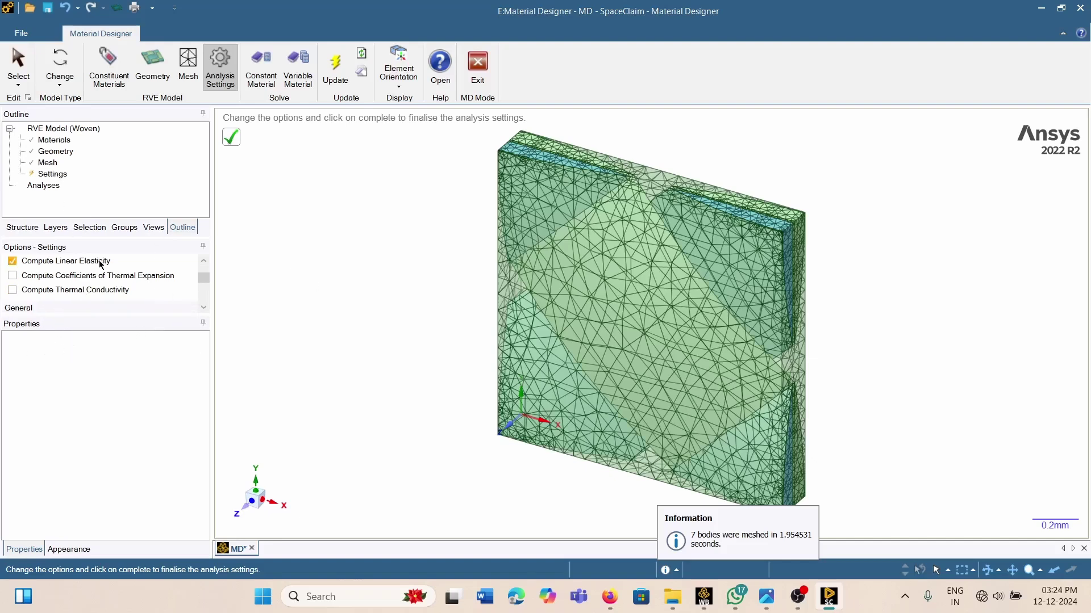
{"action": "scroll", "coordinate": [110, 274], "scroll_direction": "down", "scroll_amount": 2}
{"action": "scroll", "coordinate": [108, 273], "scroll_direction": "up", "scroll_amount": 1}
{"action": "scroll", "coordinate": [112, 286], "scroll_direction": "down", "scroll_amount": 2}
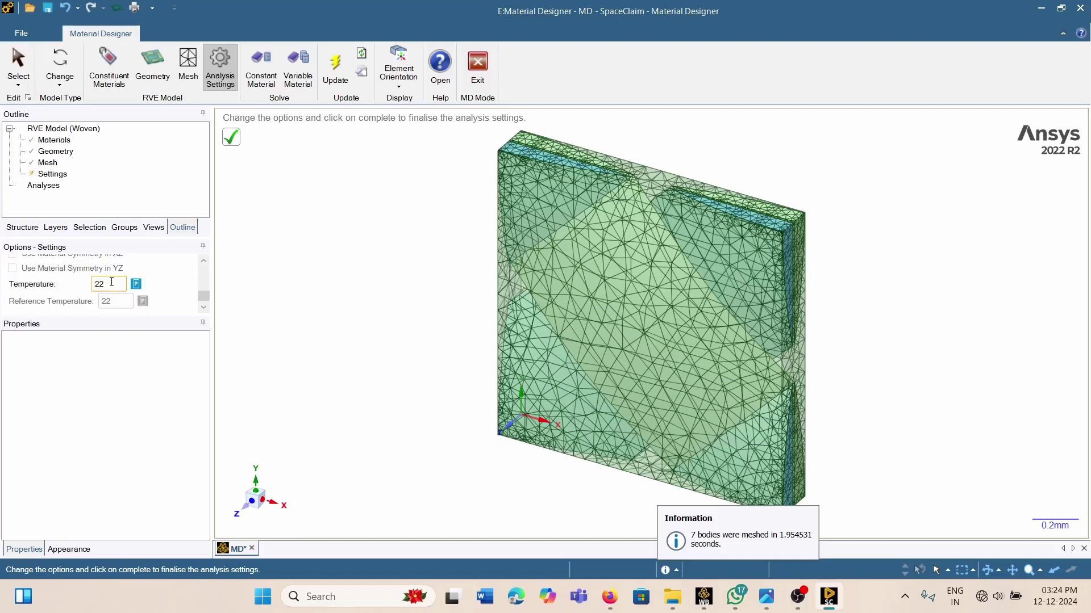
{"action": "right_click", "coordinate": [54, 174]}
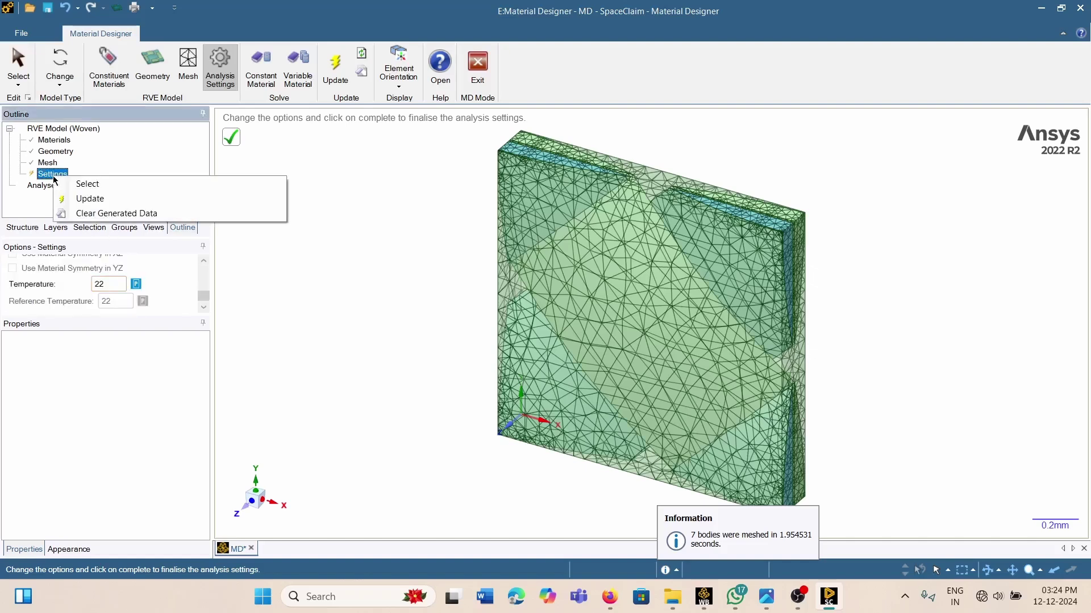
{"action": "left_click", "coordinate": [80, 199]}
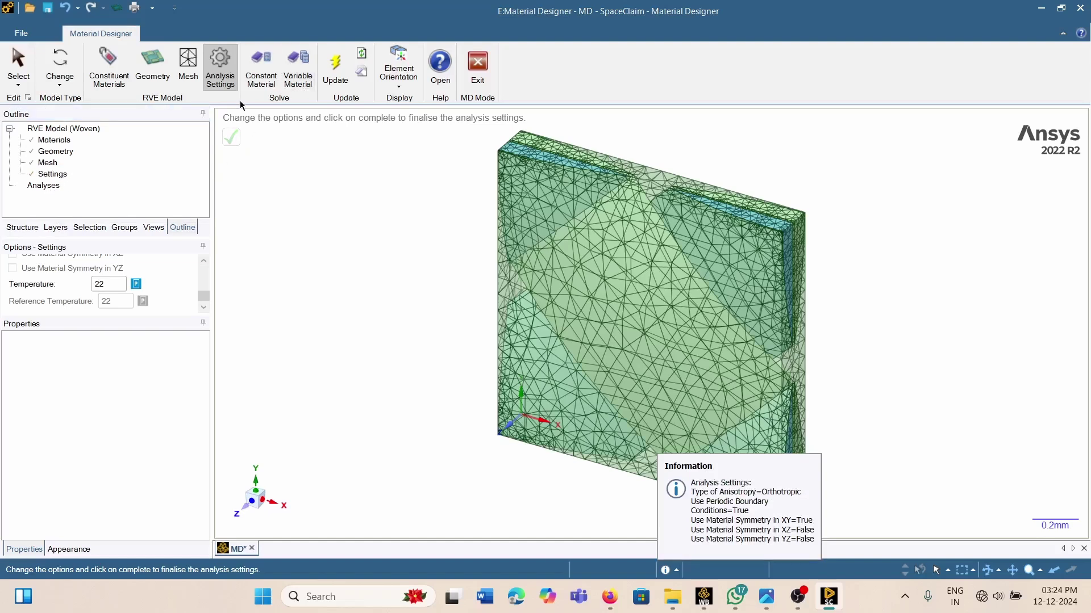
- Add a constant material evaluation to the analyses and name its material CFRP
{"action": "left_click", "coordinate": [266, 73]}
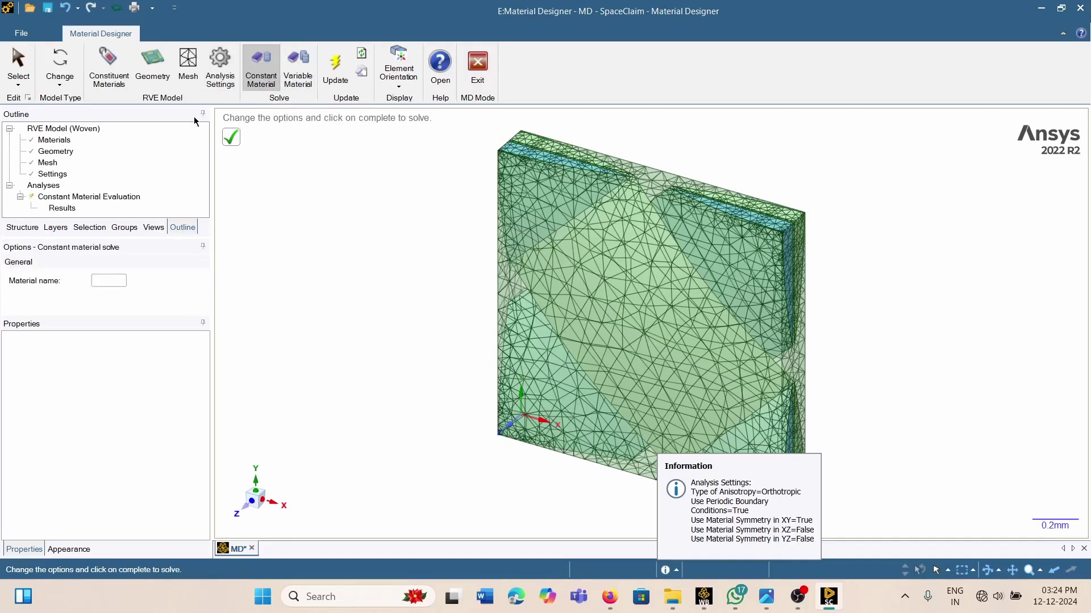
{"action": "left_click", "coordinate": [113, 279]}
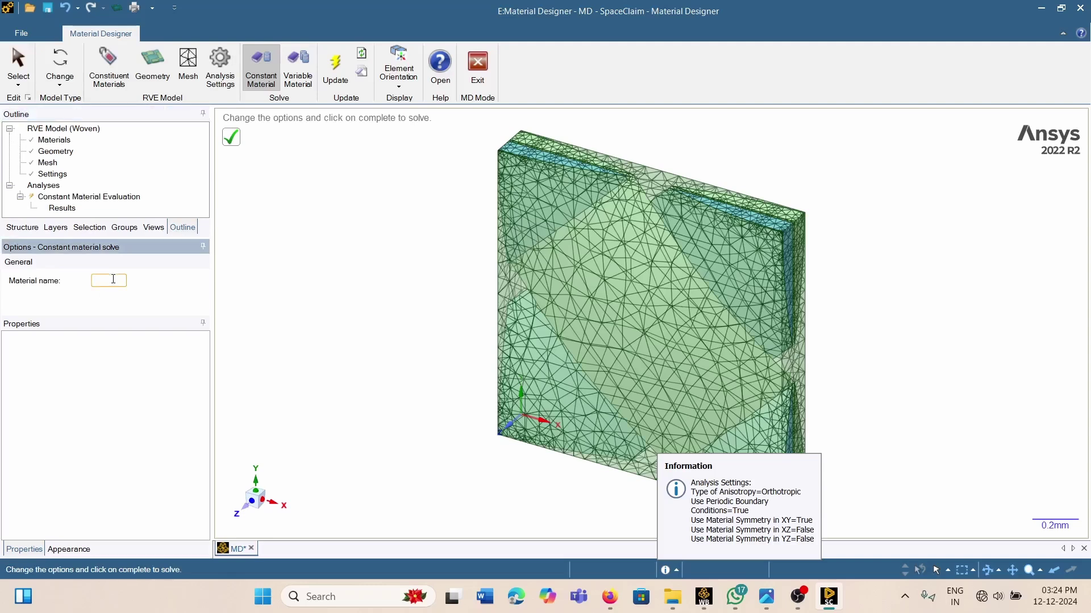
{"action": "type", "text": "CFRP"}
{"action": "left_click", "coordinate": [127, 250]}
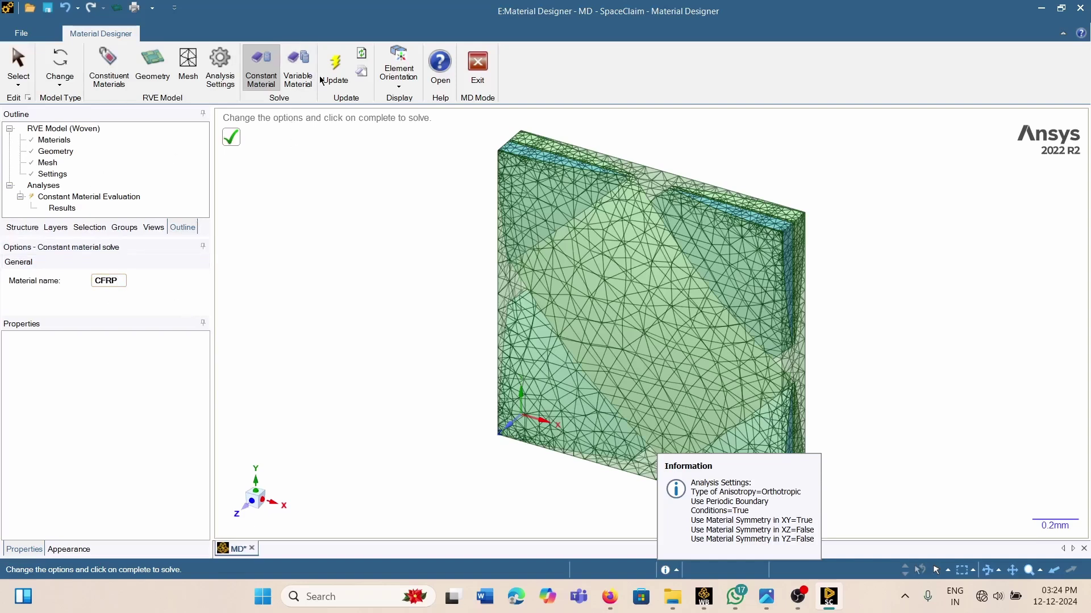
- Solve the constant material evaluation and open its results table of engineering constants
{"action": "right_click", "coordinate": [87, 199]}
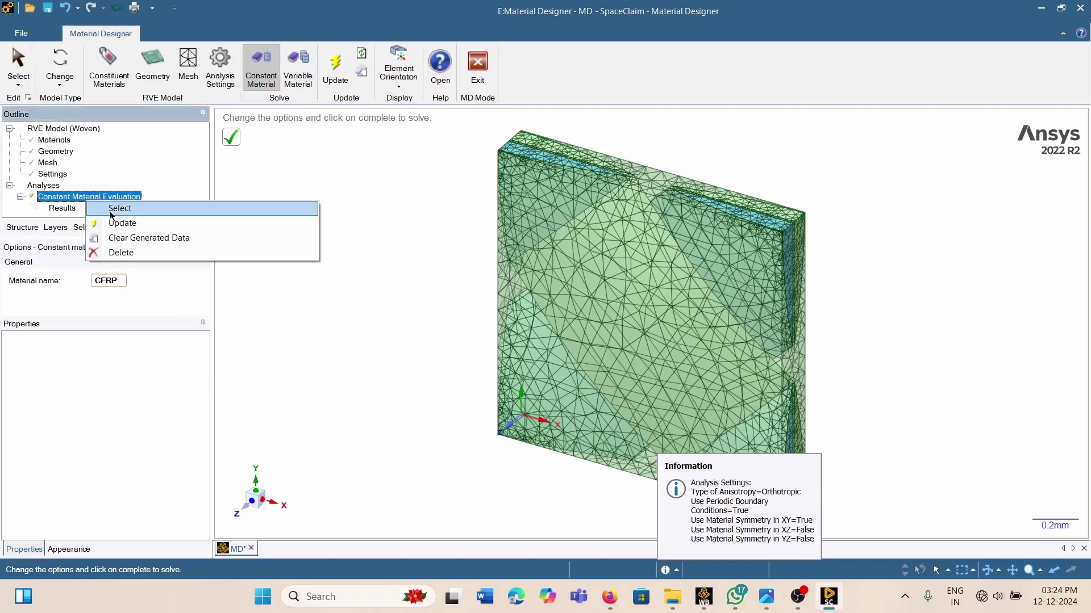
{"action": "left_click", "coordinate": [111, 215]}
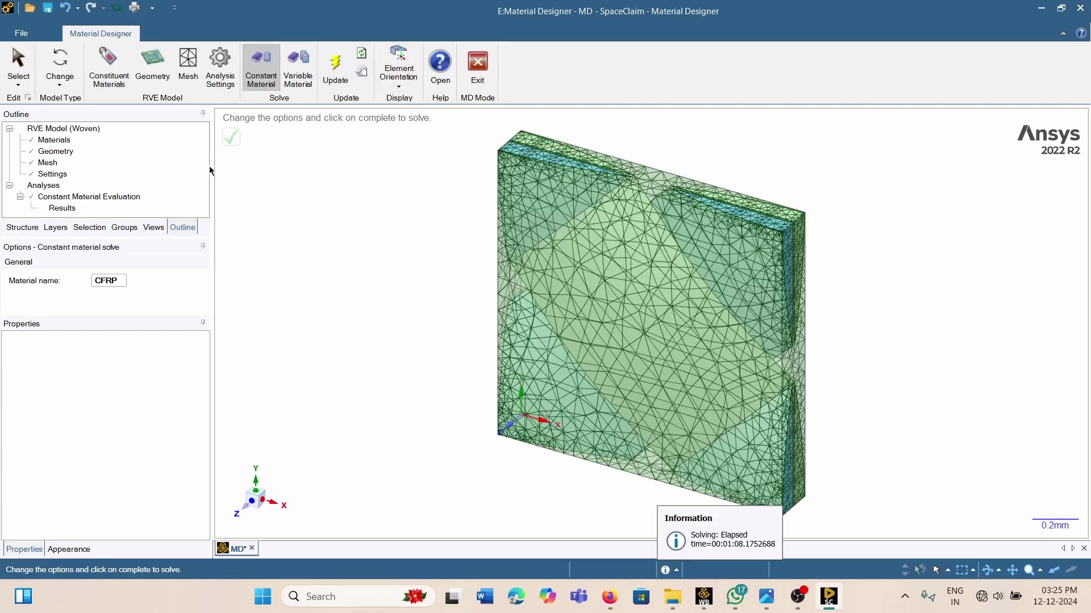
{"action": "left_click", "coordinate": [62, 208]}
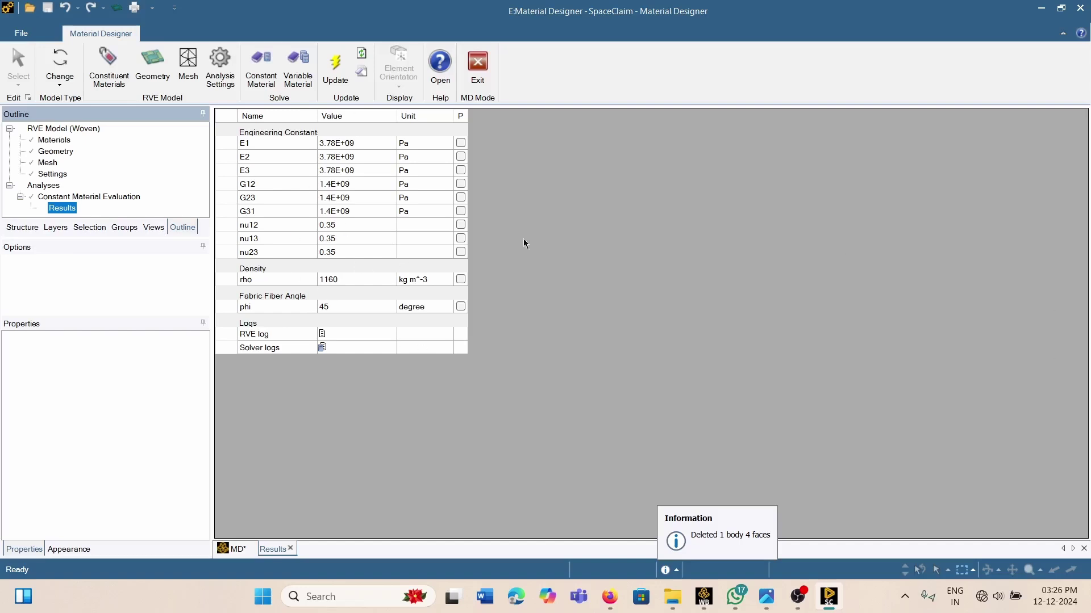
- Exit Material Designer mode, close SpaceClaim and update the Material Designer cell in the Workbench project schematic
{"action": "left_click", "coordinate": [480, 79]}
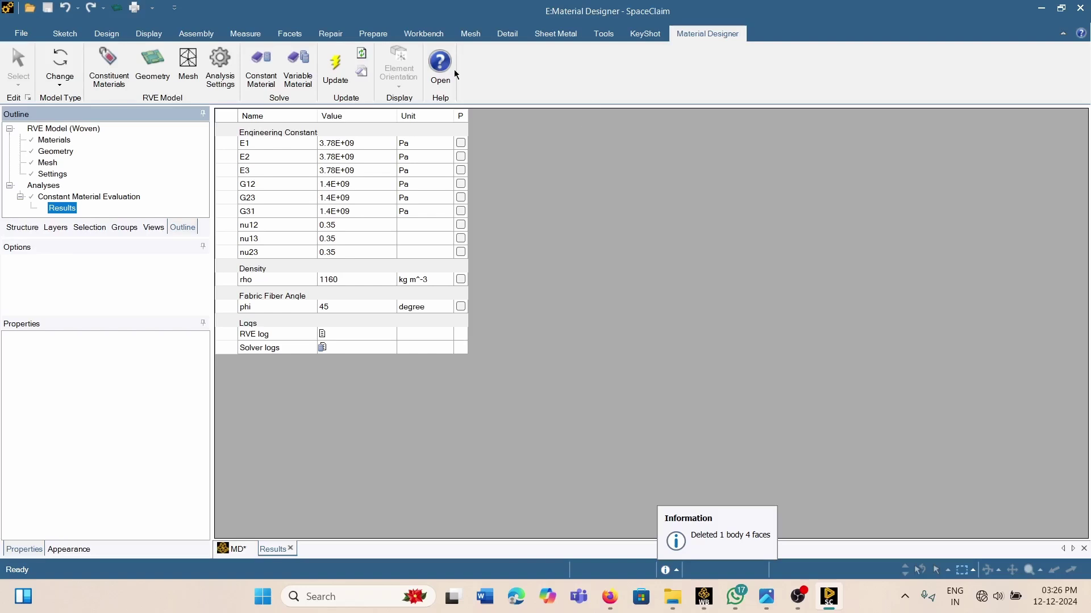
{"action": "left_click", "coordinate": [1084, 11]}
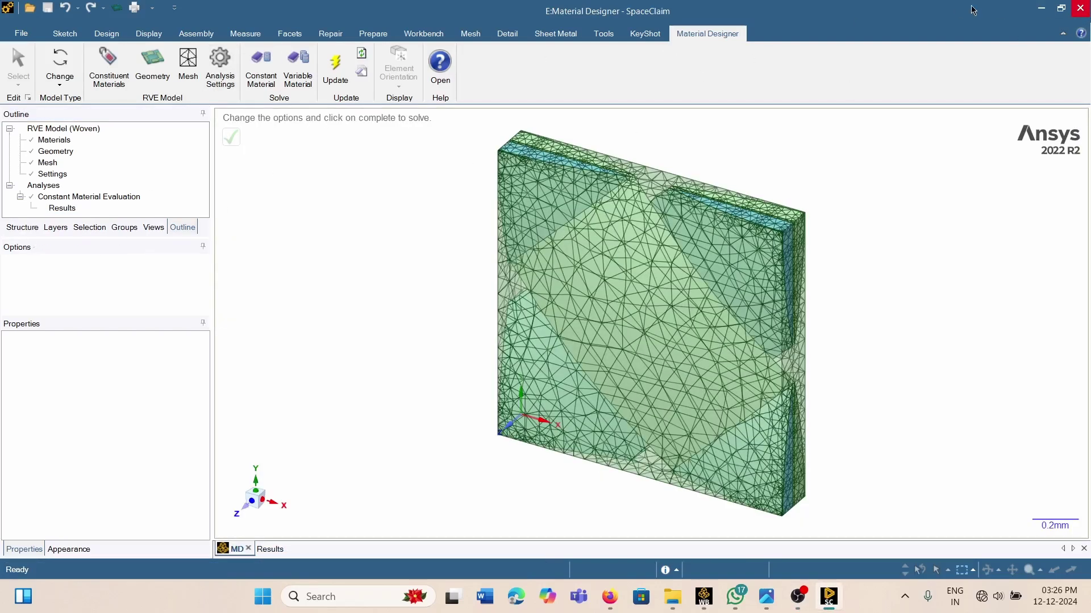
{"action": "left_click", "coordinate": [1077, 9]}
{"action": "right_click", "coordinate": [265, 313]}
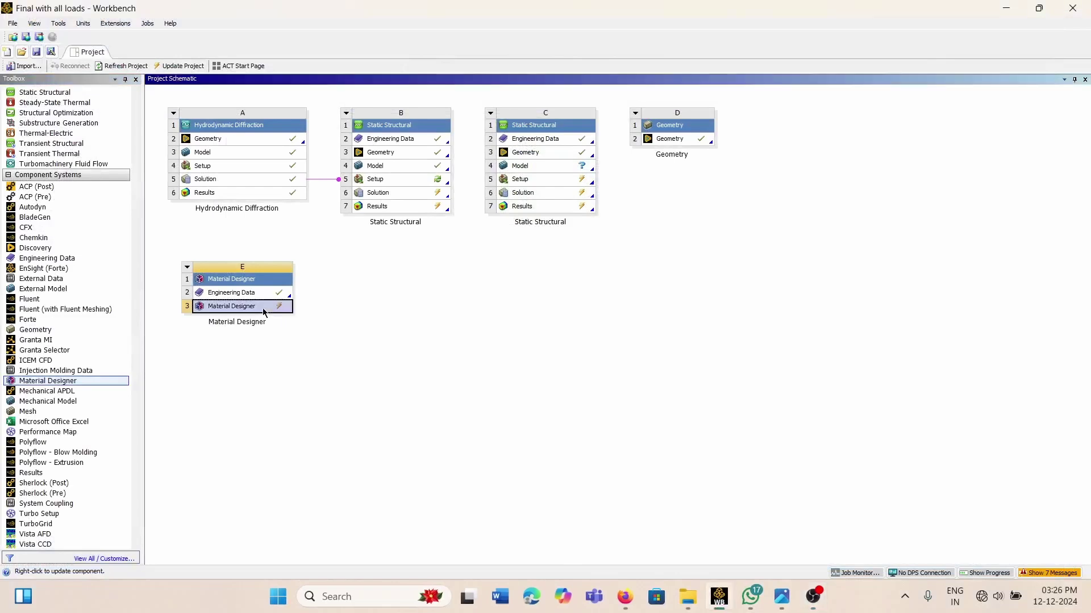
{"action": "left_click", "coordinate": [293, 389]}
- Add a Static Structural system beside the Material Designer system and link the Material Designer cell to its Engineering Data
{"action": "scroll", "coordinate": [30, 268], "scroll_direction": "up", "scroll_amount": 4}
{"action": "left_click_drag", "start_coordinate": [45, 214], "coordinate": [397, 308]}
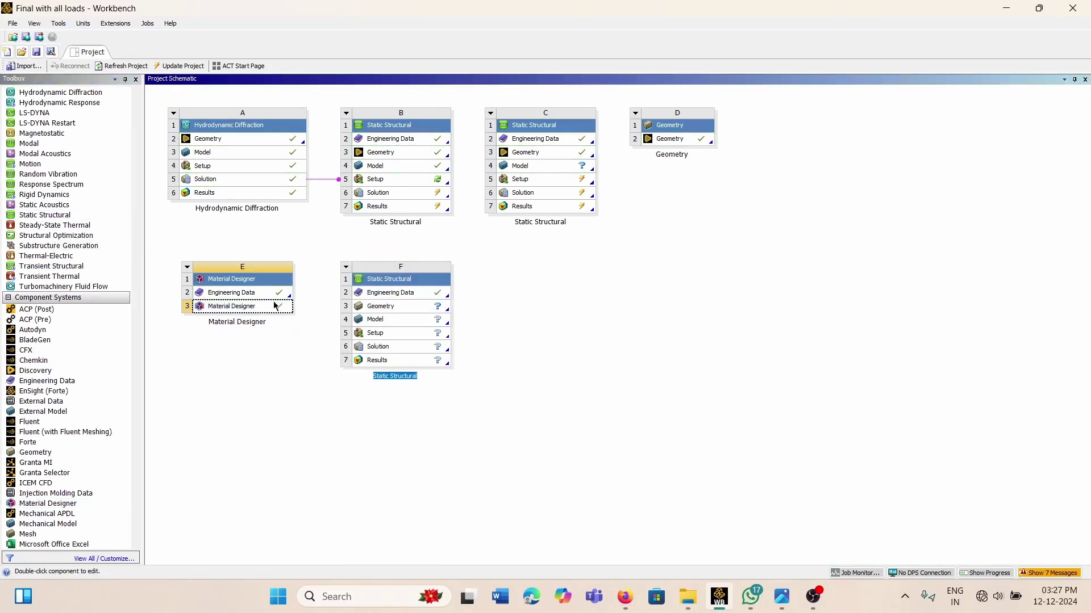
{"action": "left_click_drag", "start_coordinate": [277, 306], "coordinate": [401, 304]}
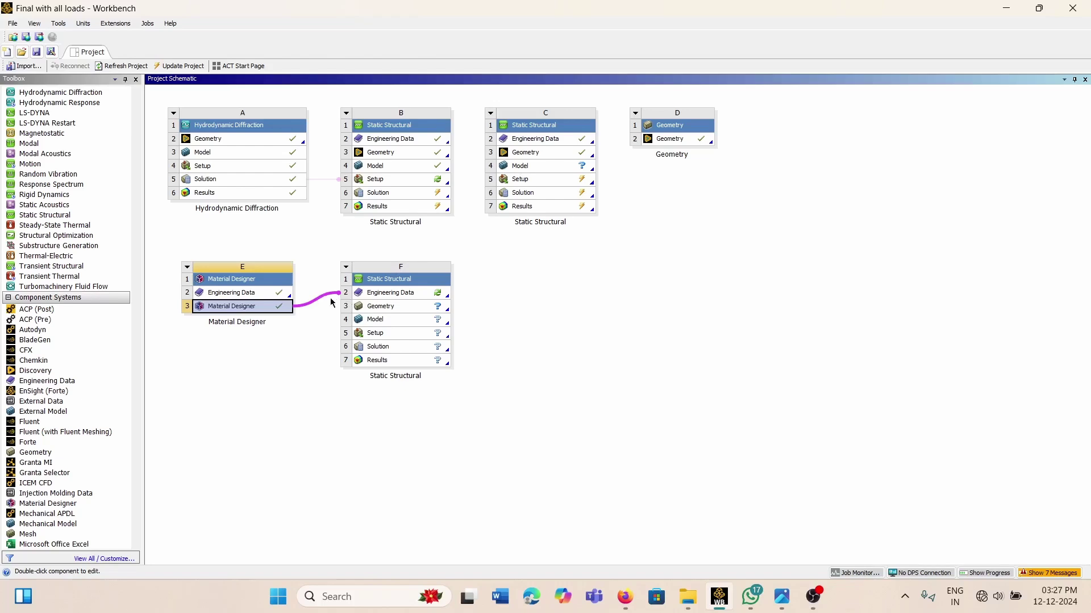
- Create a new SpaceClaim geometry for the new Static Structural system
{"action": "left_click", "coordinate": [395, 310]}
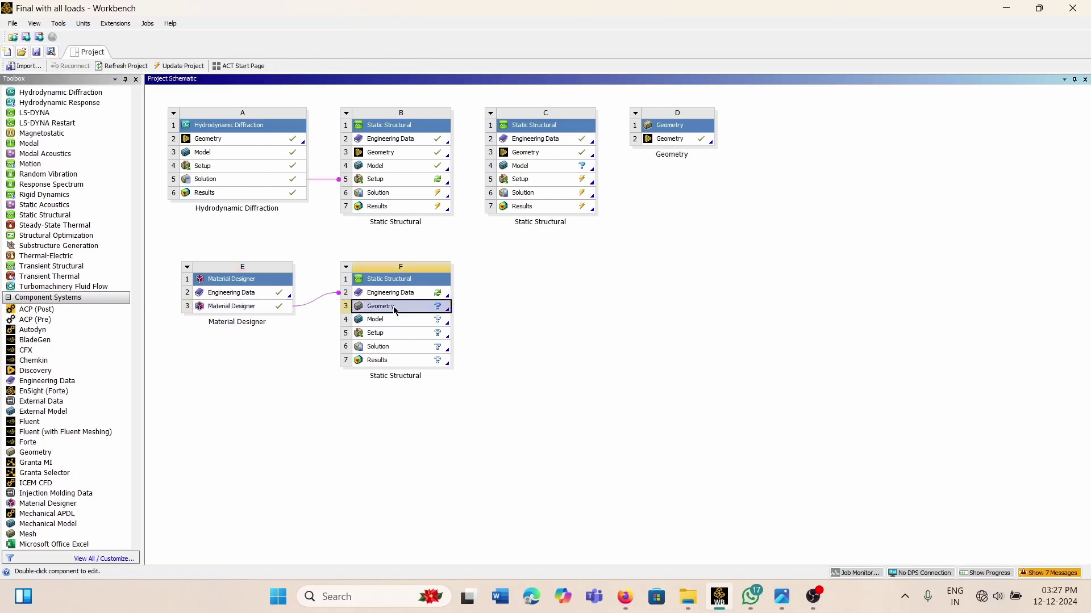
{"action": "right_click", "coordinate": [395, 310]}
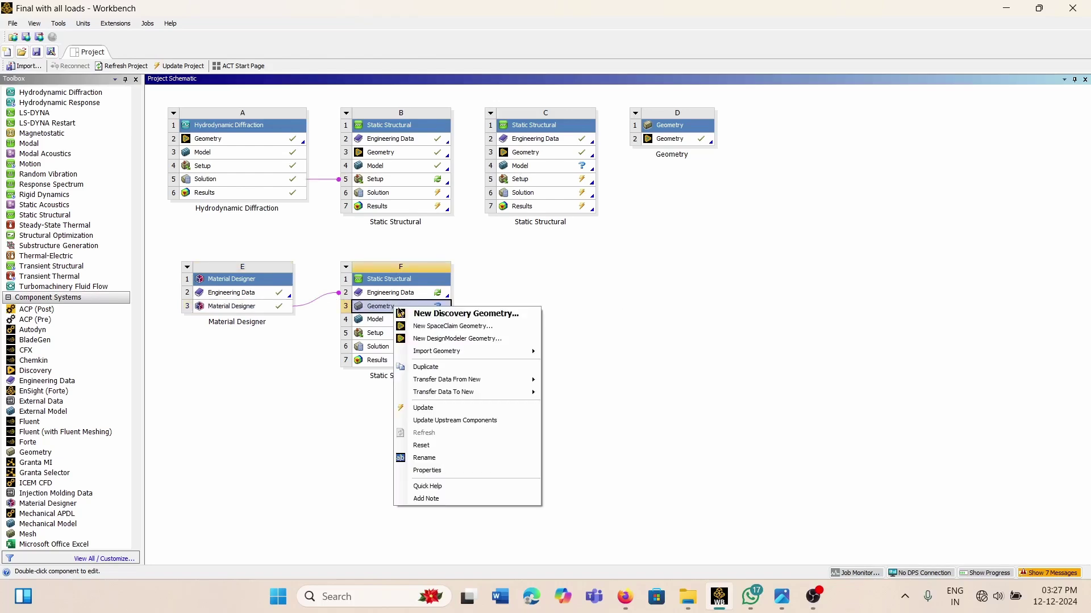
{"action": "left_click", "coordinate": [421, 326]}
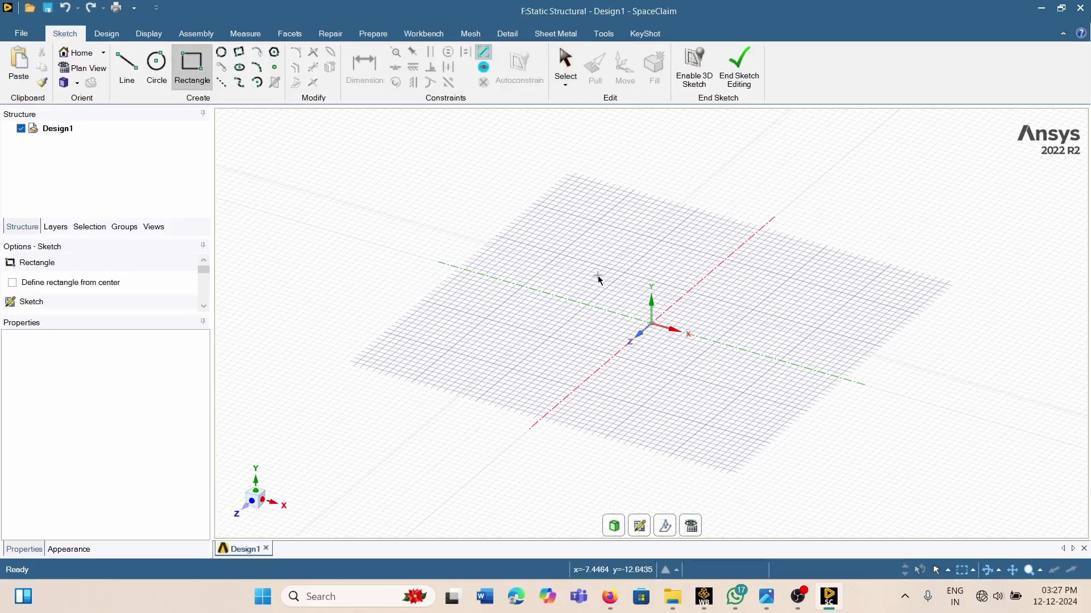
- Sketch a rectangle around the origin on the ground plane and pull it upward into a solid block
{"action": "left_click", "coordinate": [598, 277]}
{"action": "left_click", "coordinate": [675, 377]}
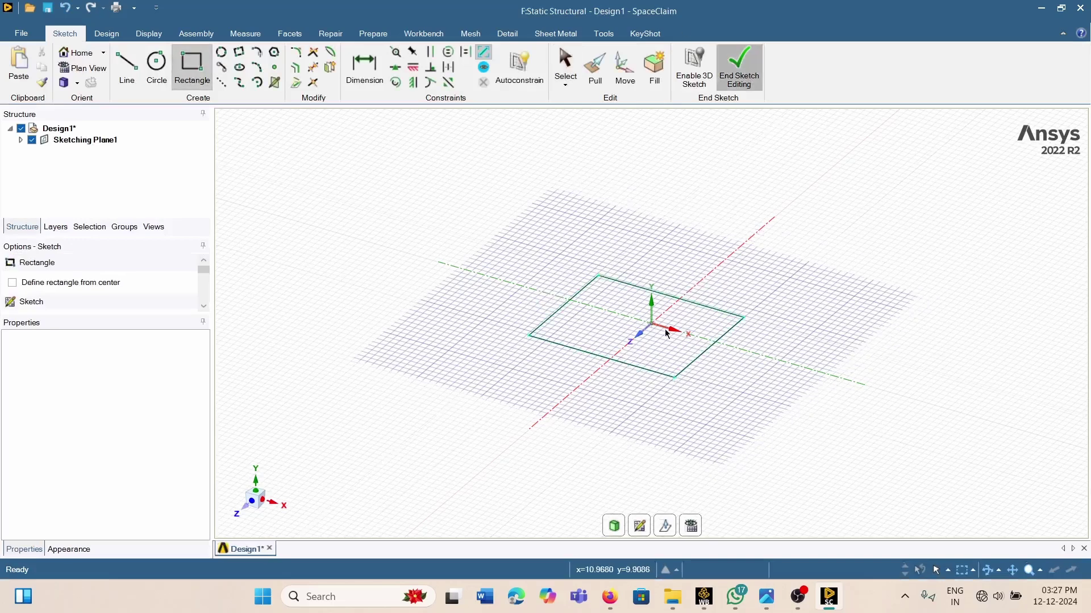
{"action": "key", "text": "p"}
{"action": "left_click_drag", "start_coordinate": [646, 347], "coordinate": [638, 263]}
{"action": "left_click", "coordinate": [748, 201]}
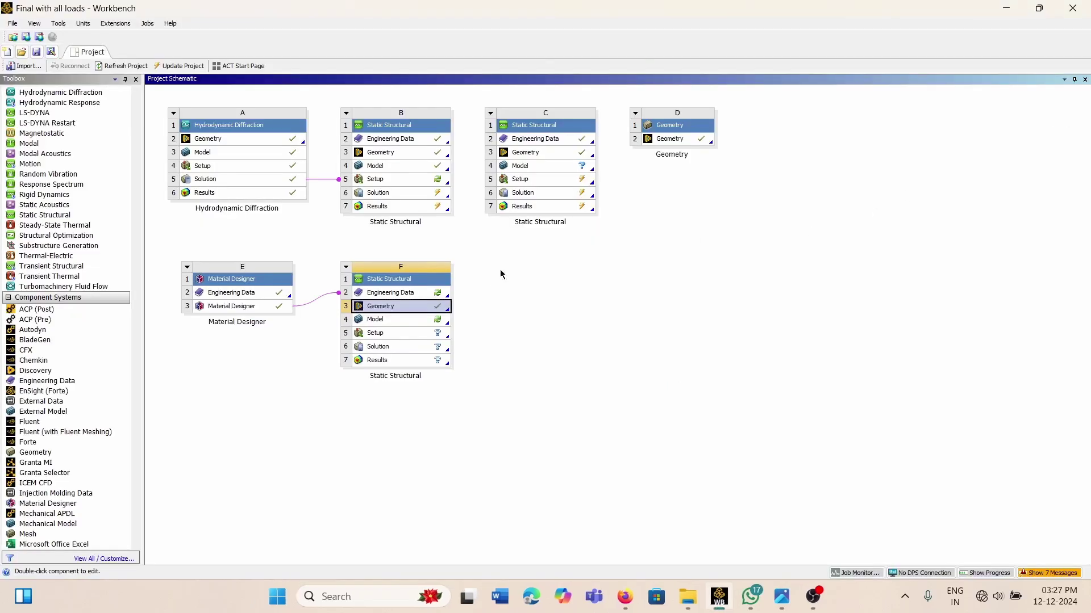
- Open the new Static Structural system's Engineering Data in Workbench, read in the upstream data and select the CFRP material
{"action": "double_click", "coordinate": [394, 293]}
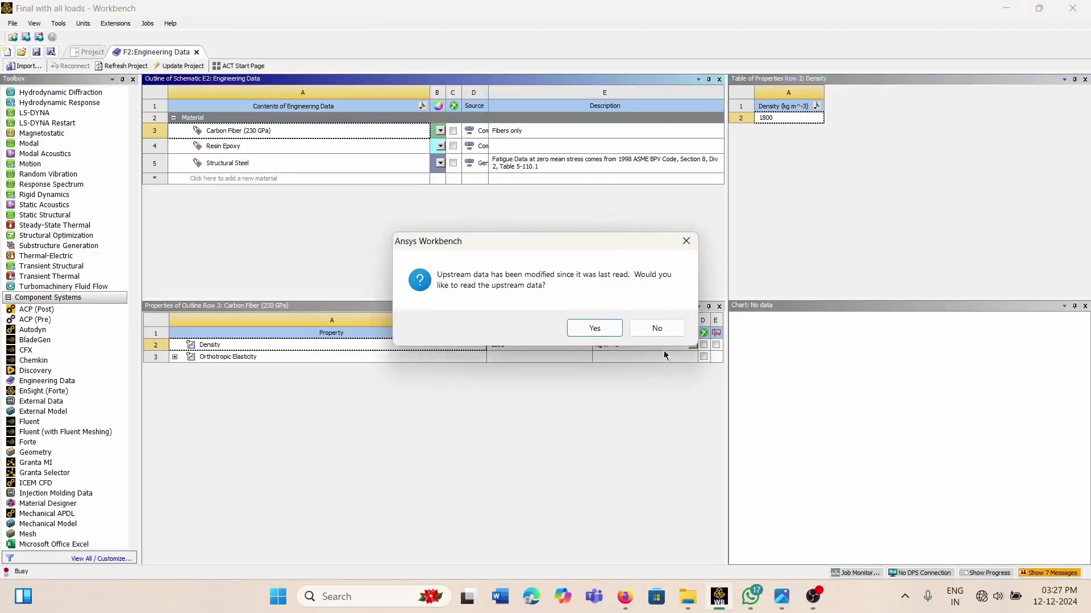
{"action": "left_click", "coordinate": [594, 329]}
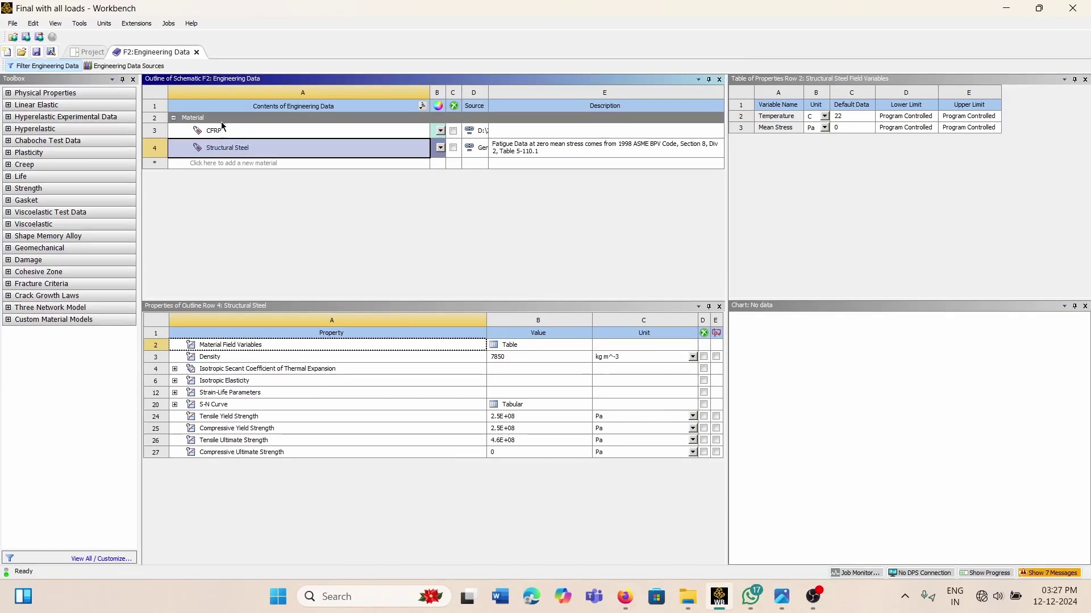
{"action": "left_click", "coordinate": [222, 133]}
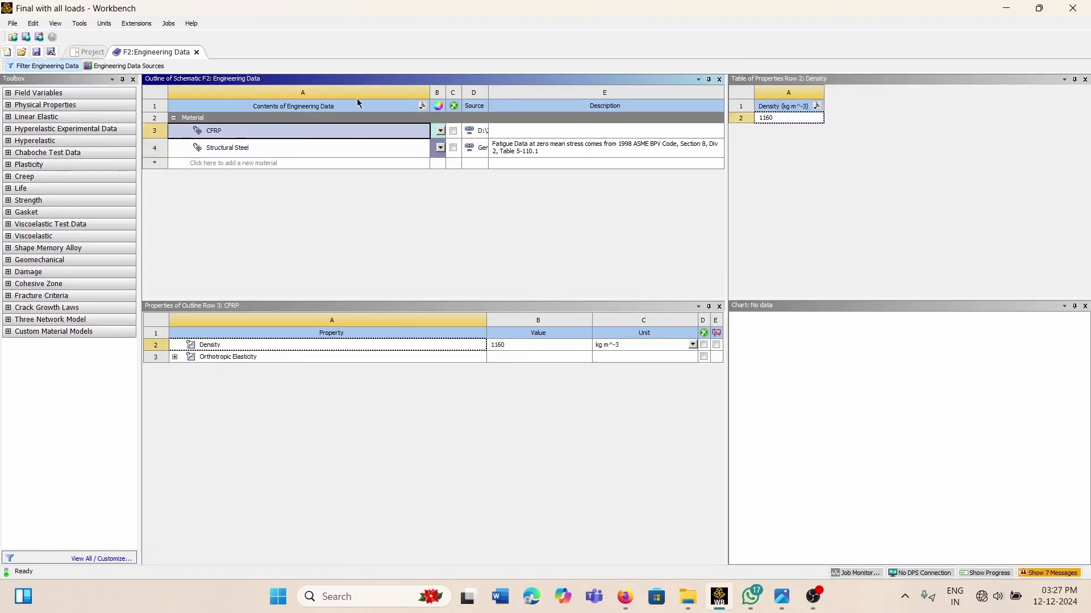
- Examine the orthotropic elasticity and ply type of CFRP, with the engineering data filter turned off
{"action": "left_click", "coordinate": [175, 356]}
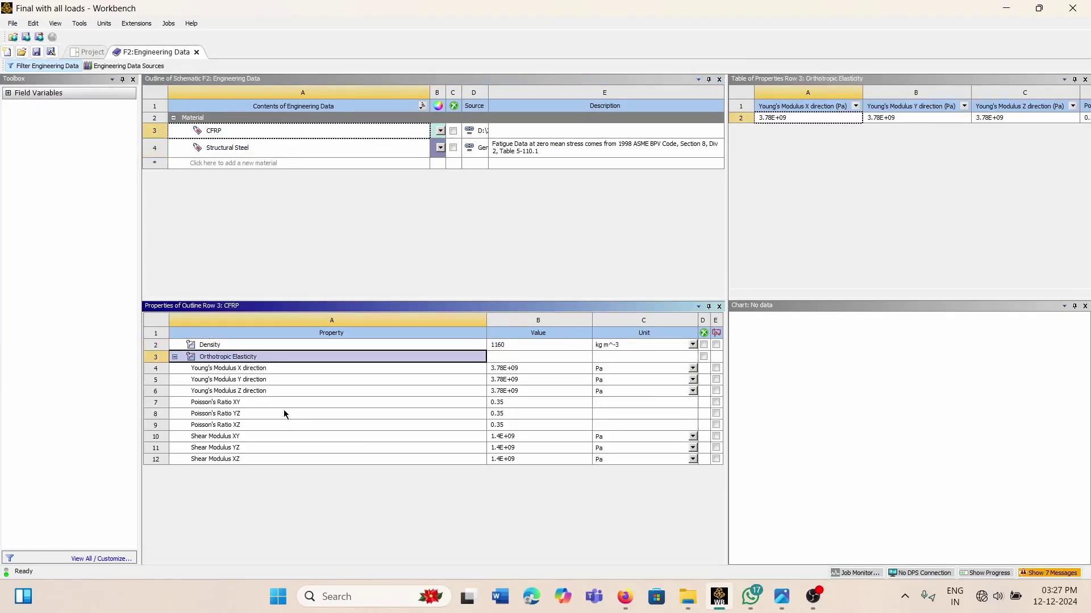
{"action": "left_click", "coordinate": [43, 66]}
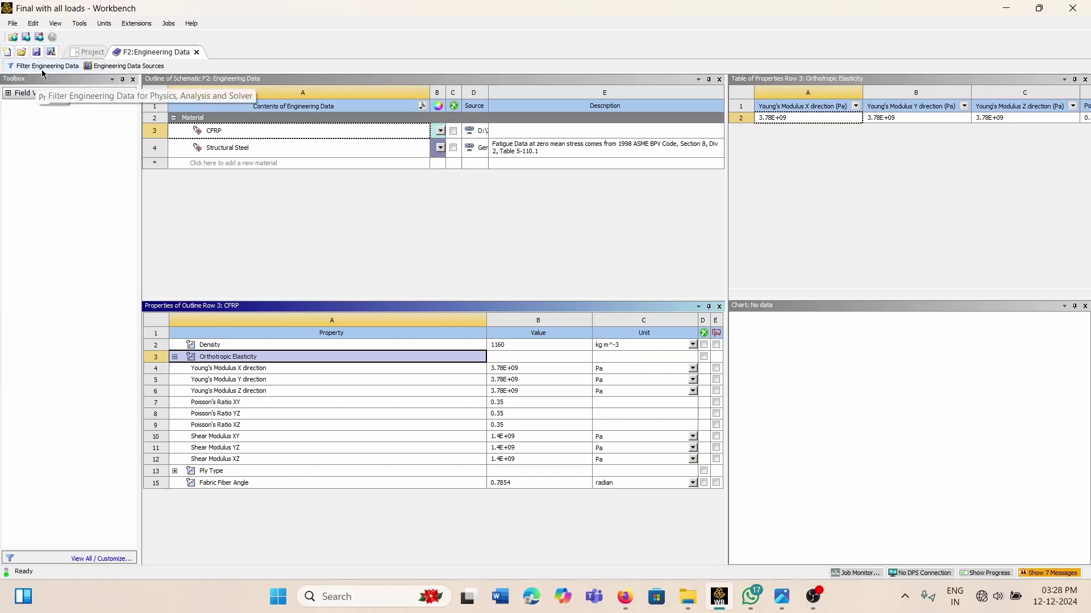
{"action": "left_click", "coordinate": [175, 472]}
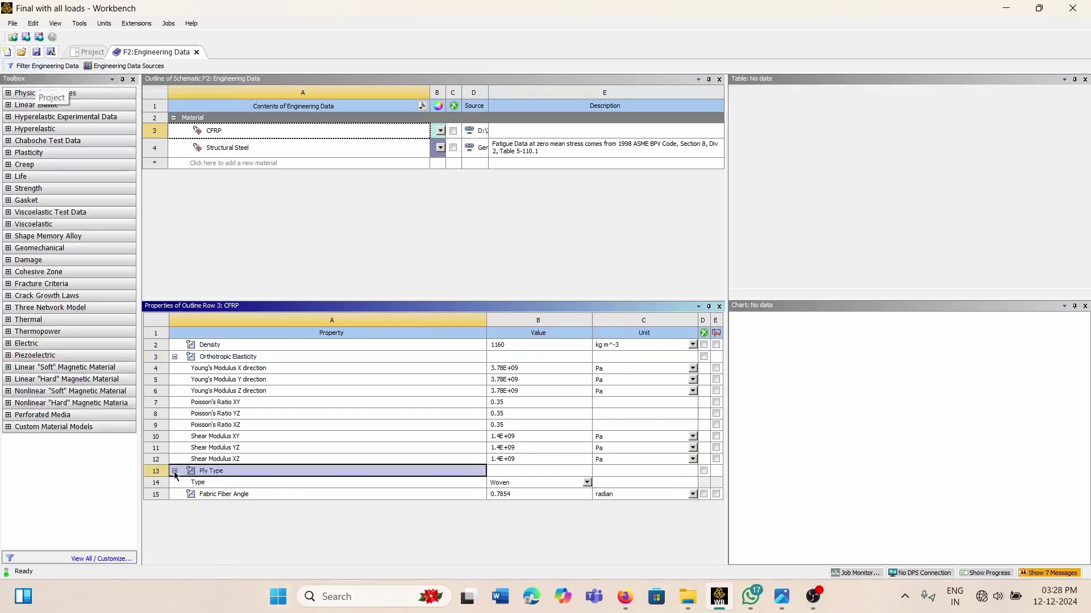
{"action": "left_click", "coordinate": [175, 472]}
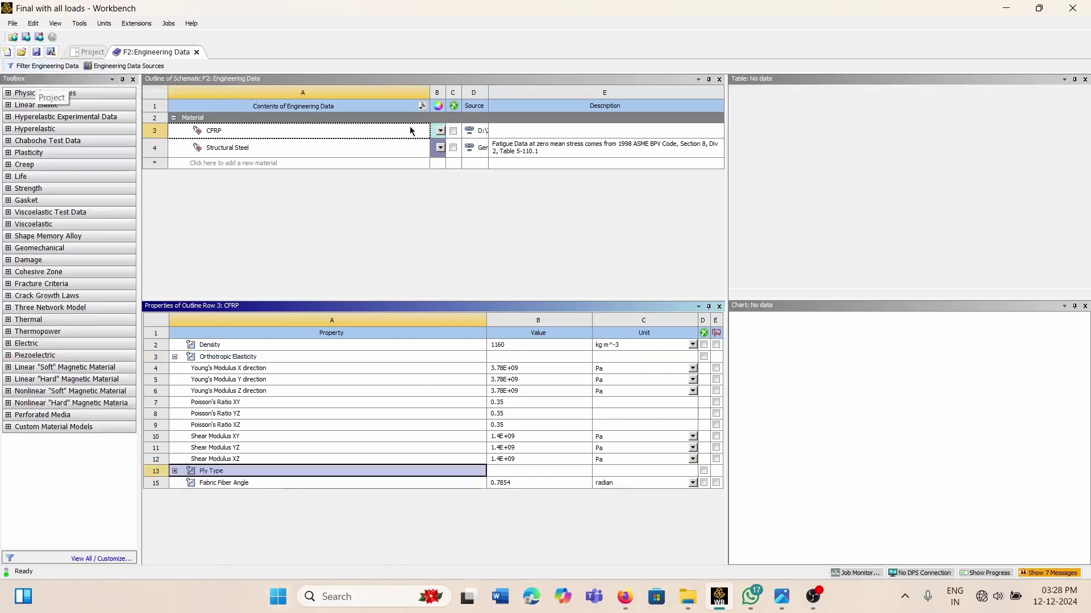
- Leave Engineering Data, open the new Static Structural system's model in Mechanical and generate the default mesh on the block
{"action": "left_click", "coordinate": [197, 52]}
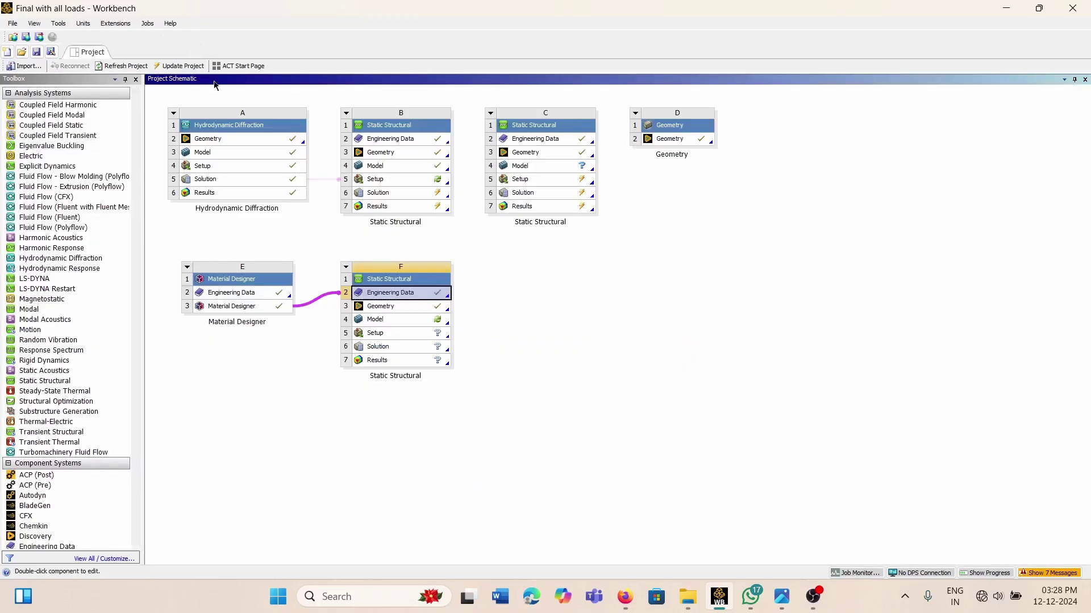
{"action": "double_click", "coordinate": [416, 321]}
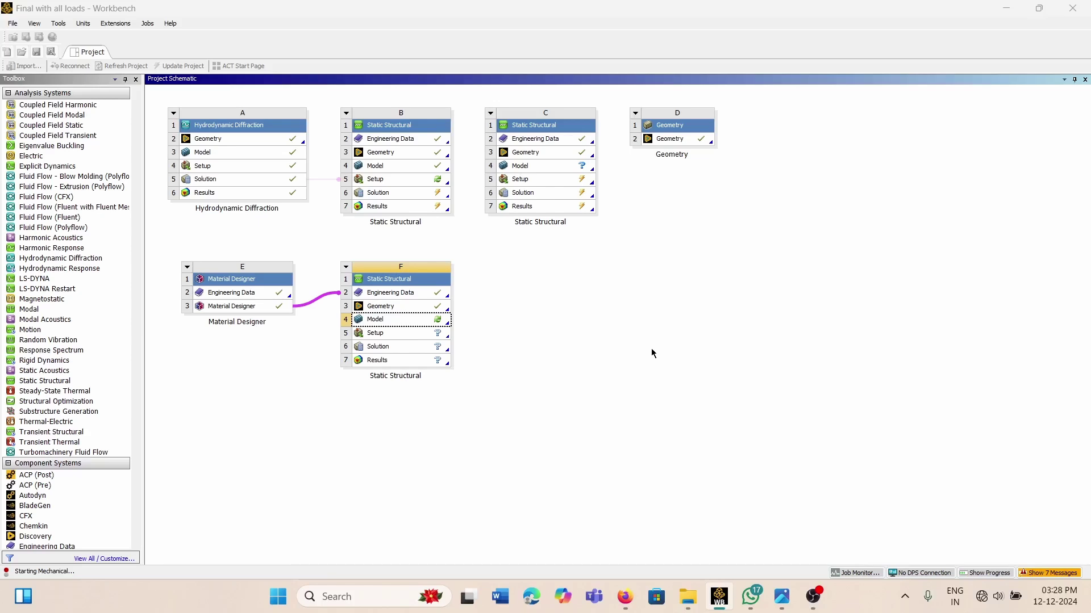
{"action": "right_click", "coordinate": [67, 205]}
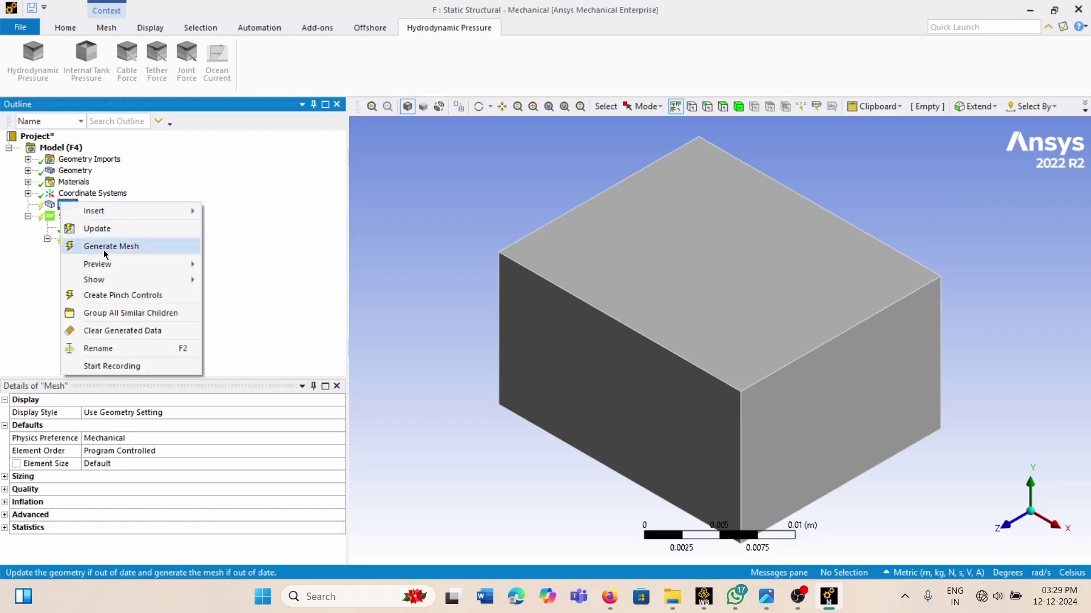
{"action": "left_click", "coordinate": [106, 250]}
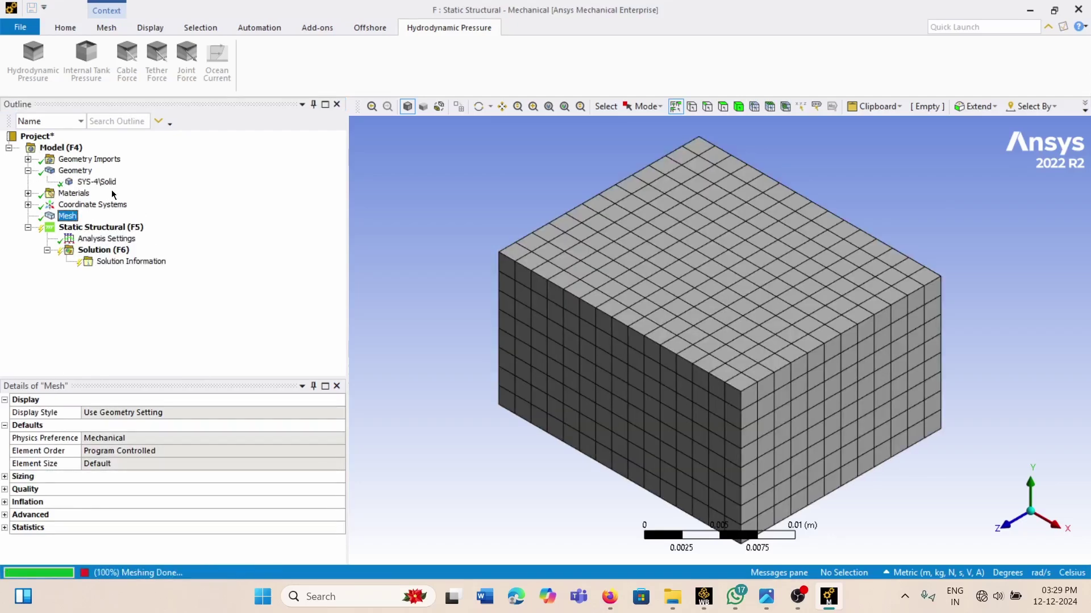
{"action": "left_click", "coordinate": [101, 184]}
{"action": "left_click", "coordinate": [233, 503]}
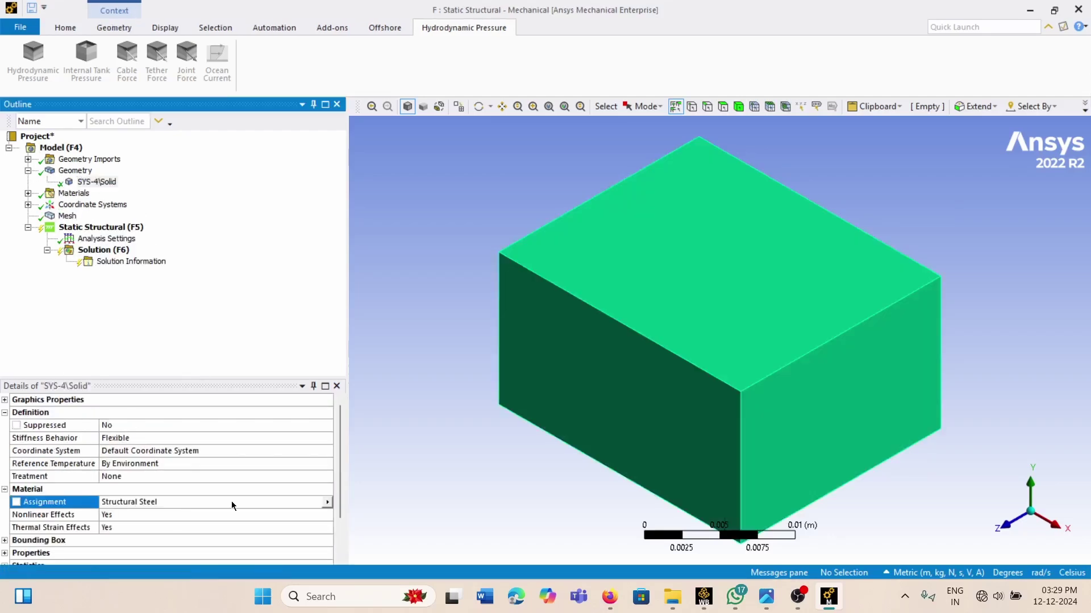
{"action": "left_click", "coordinate": [326, 502]}
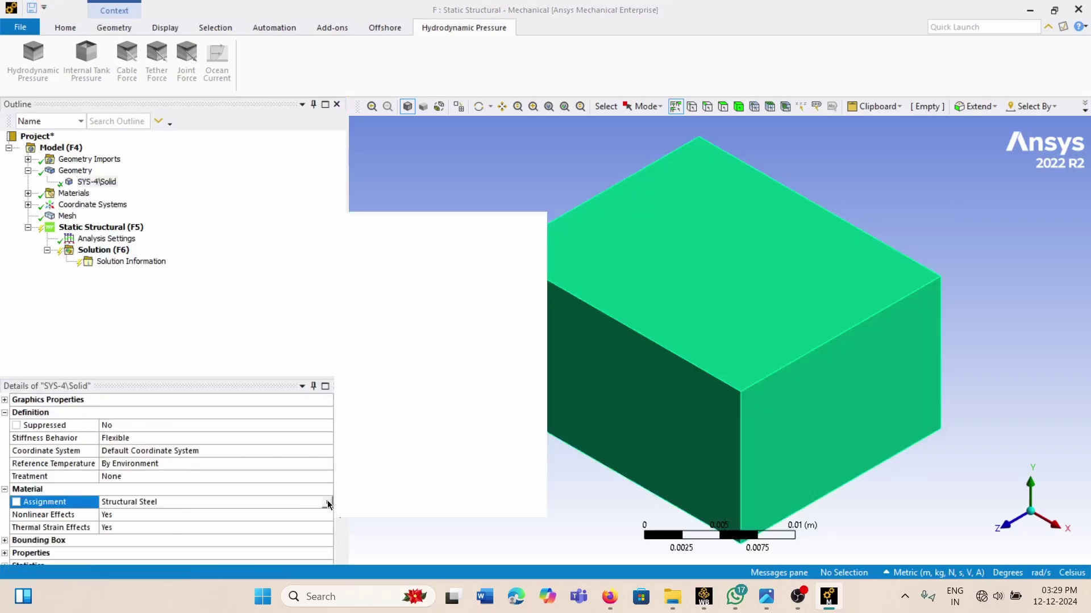
{"action": "left_click", "coordinate": [157, 349]}
{"action": "left_click", "coordinate": [28, 193]}
{"action": "left_click", "coordinate": [28, 193]}
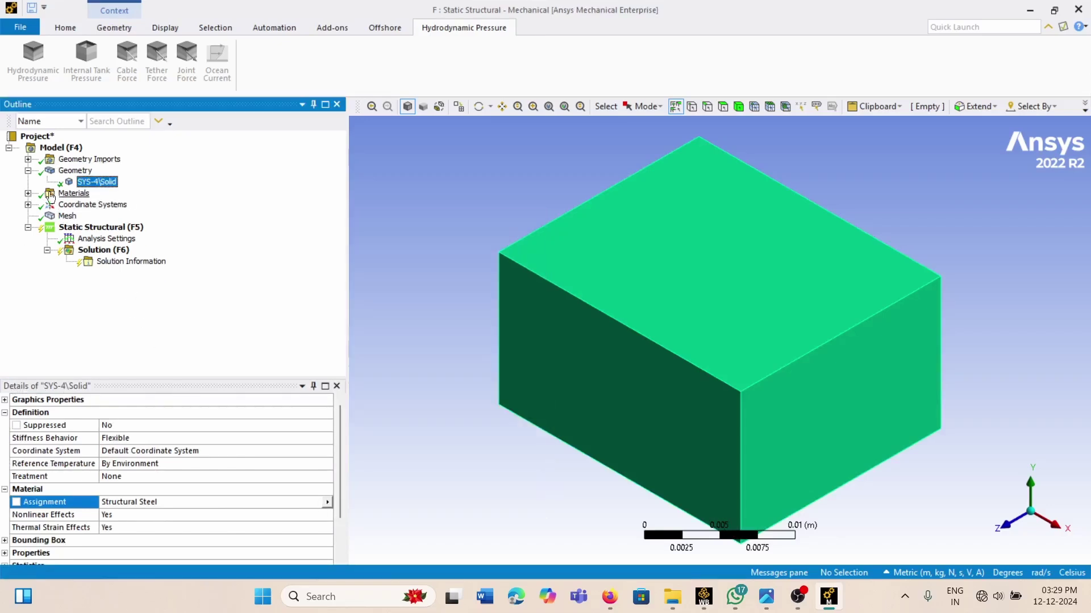
- Create a material assignment from the CFRP material in the model's Materials group
{"action": "left_click", "coordinate": [28, 194]}
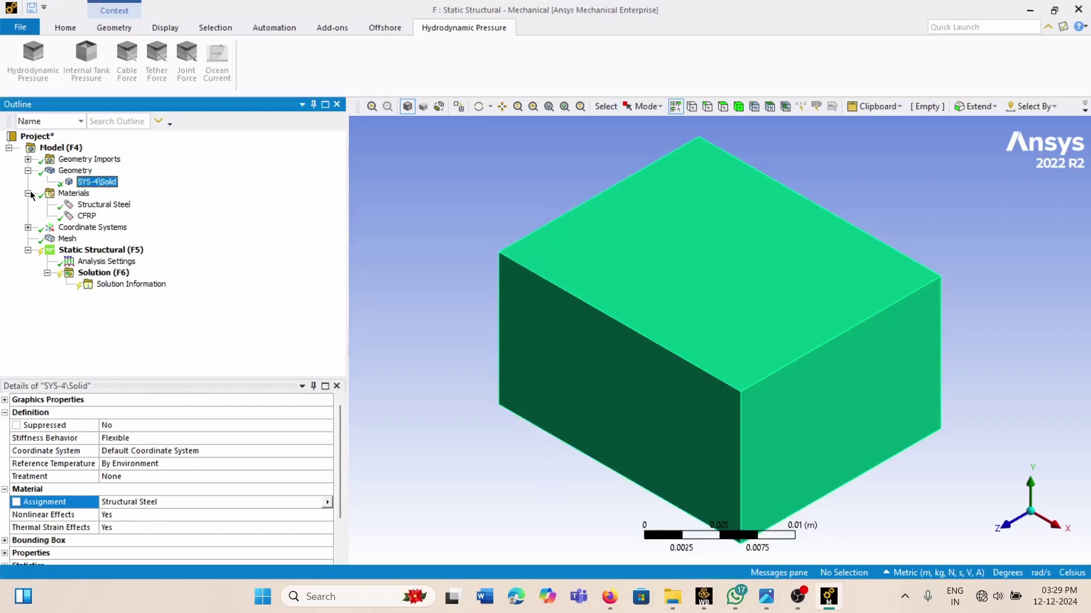
{"action": "right_click", "coordinate": [83, 216]}
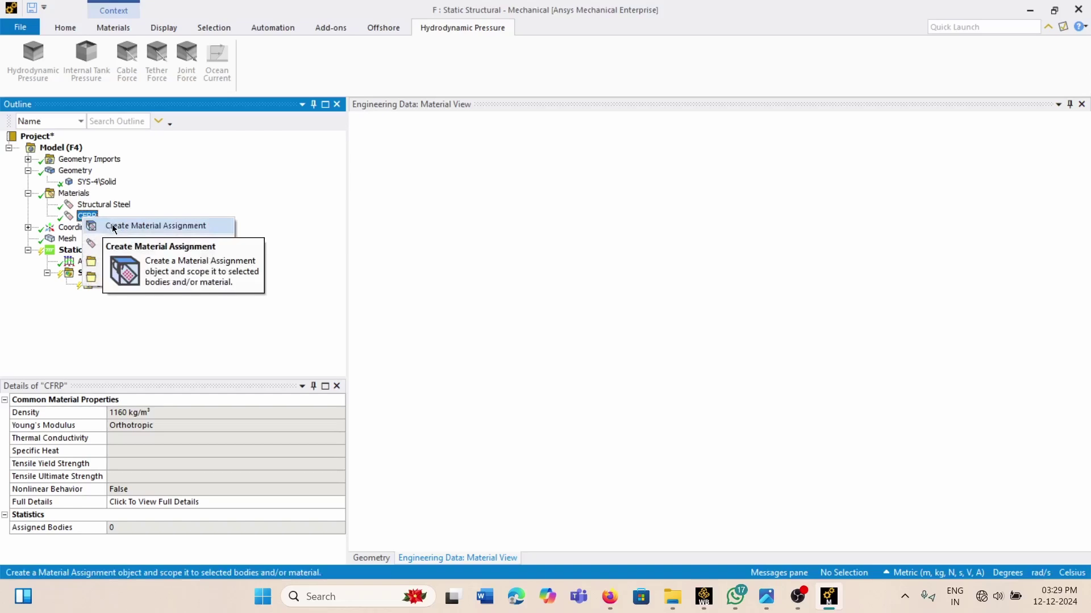
{"action": "left_click", "coordinate": [113, 227]}
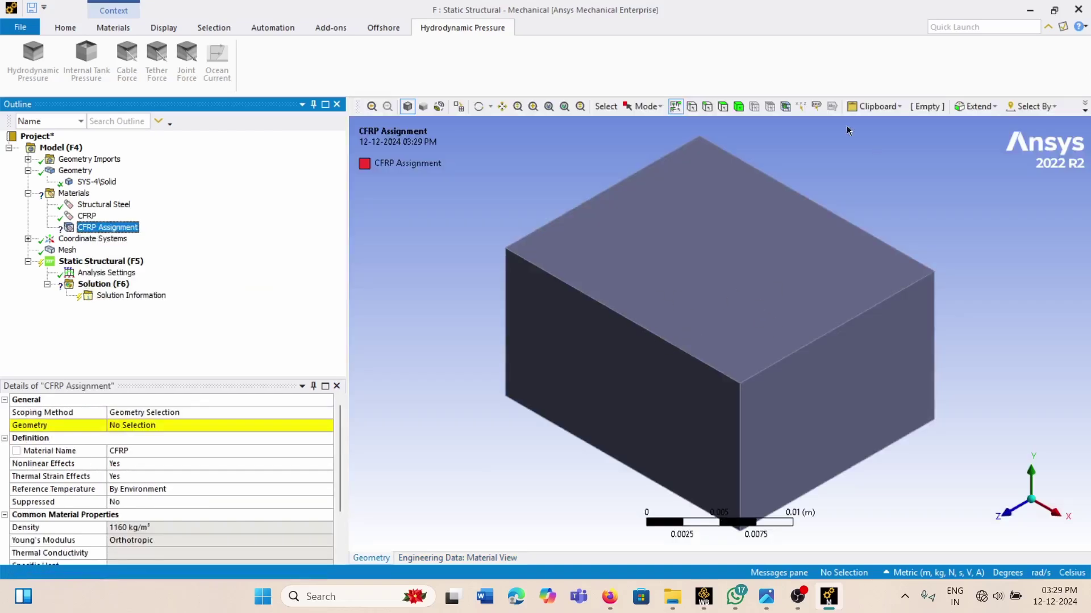
- Scope the CFRP assignment to the whole solid body, and check the body's assigned material and the CFRP details
{"action": "left_click", "coordinate": [738, 106]}
{"action": "left_click", "coordinate": [749, 255]}
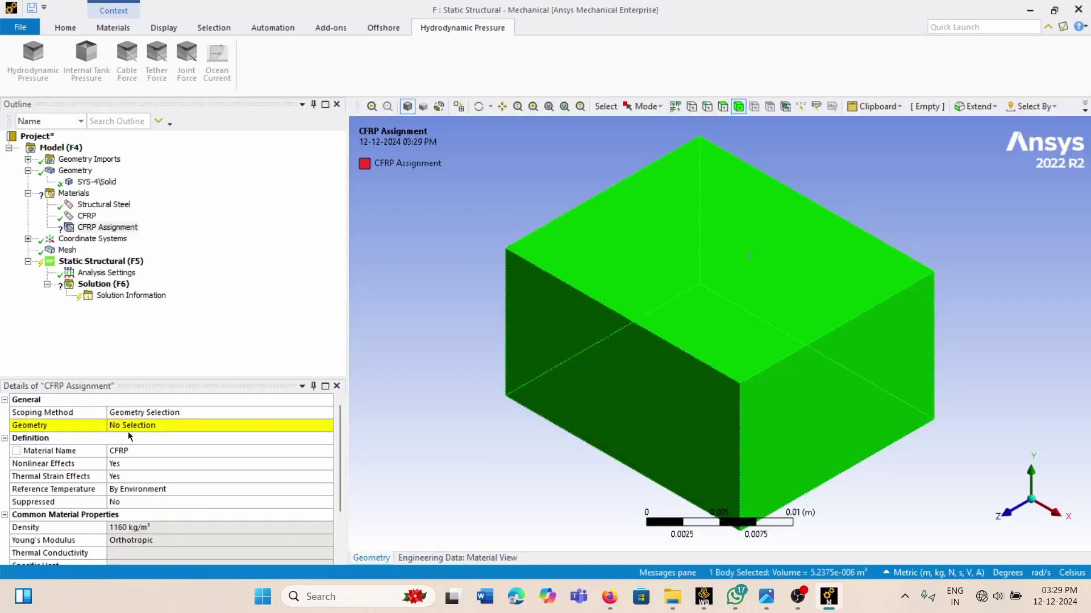
{"action": "left_click", "coordinate": [146, 426]}
{"action": "left_click", "coordinate": [146, 426]}
{"action": "left_click", "coordinate": [235, 297]}
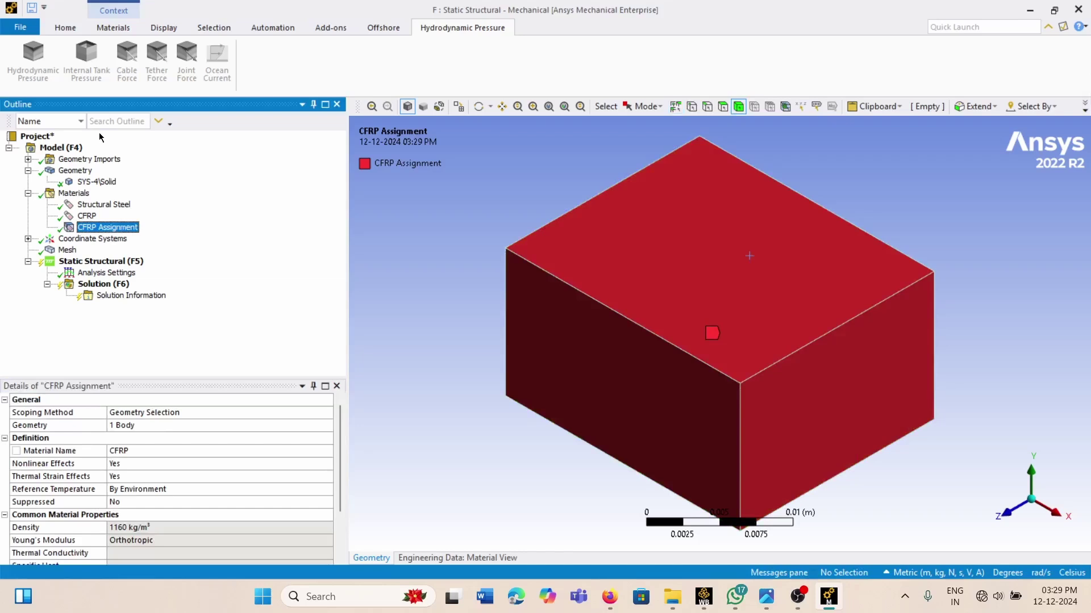
{"action": "left_click", "coordinate": [91, 182]}
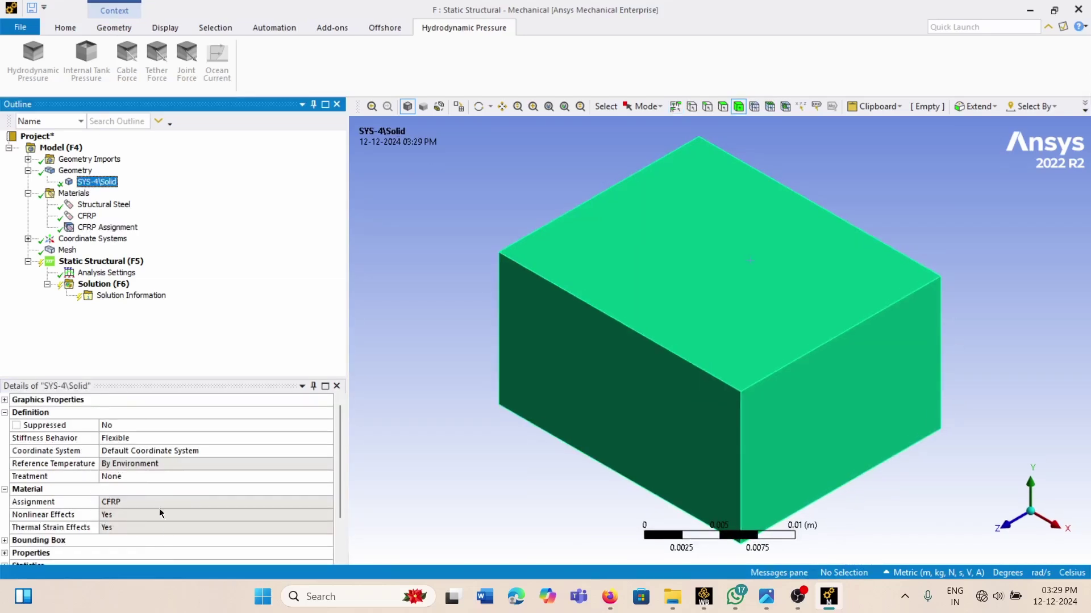
{"action": "left_click", "coordinate": [91, 217]}
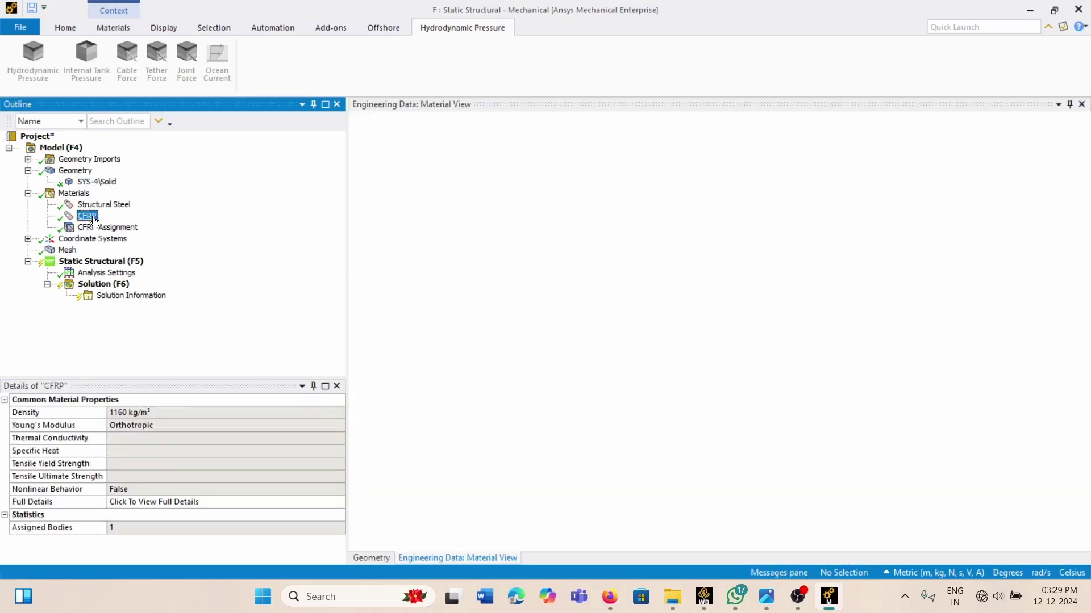